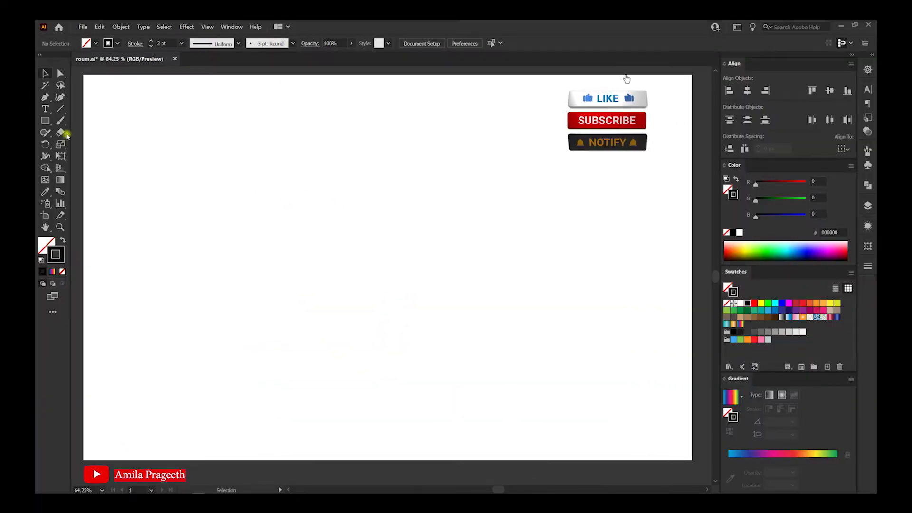
# Draw a 900 x 900 px circle with the Ellipse tool.
pyautogui.click(56, 125)
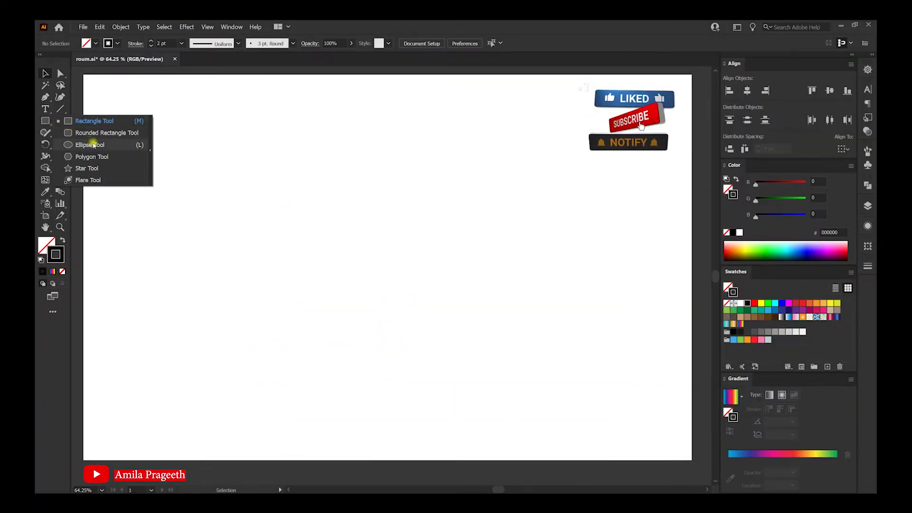
pyautogui.click(90, 145)
pyautogui.click(368, 190)
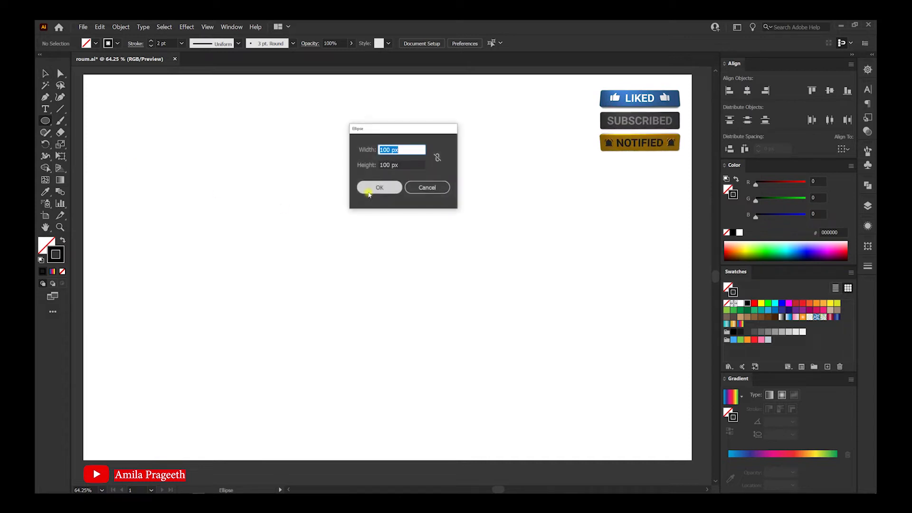
pyautogui.write('900')
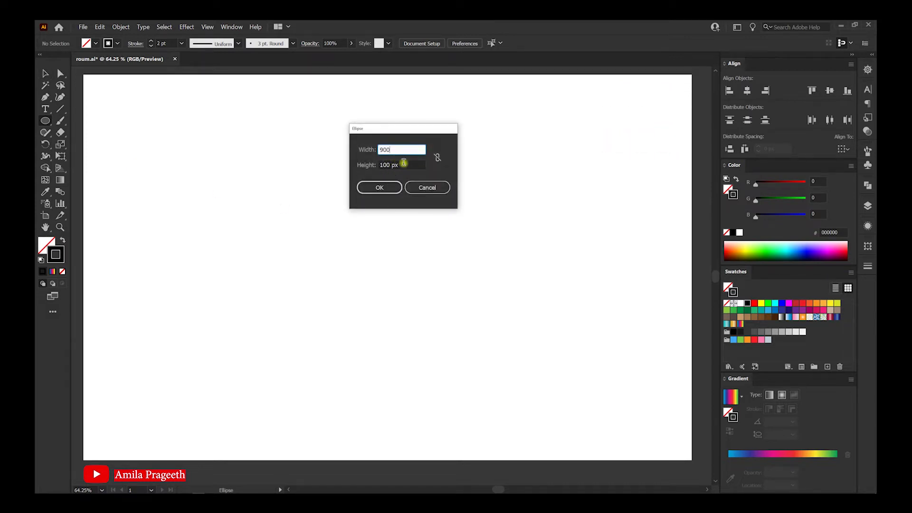
pyautogui.press('Tab')
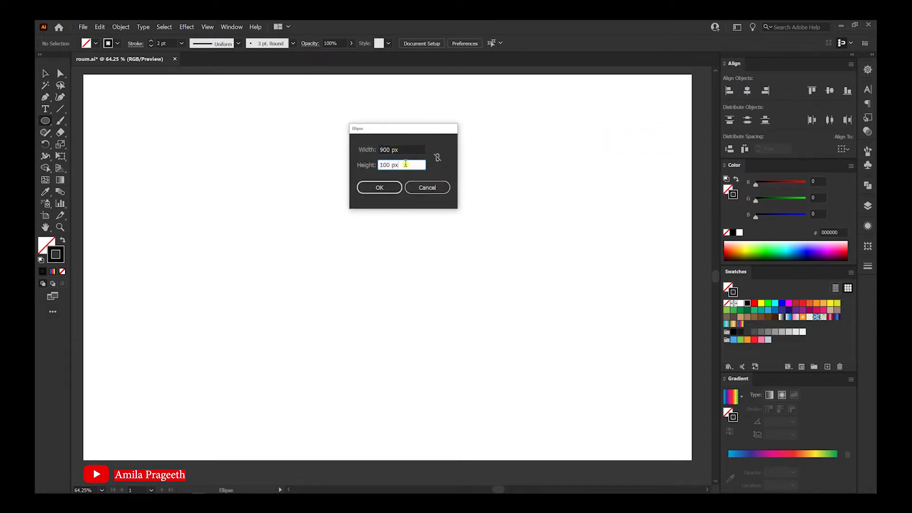
pyautogui.write('900')
pyautogui.click(374, 187)
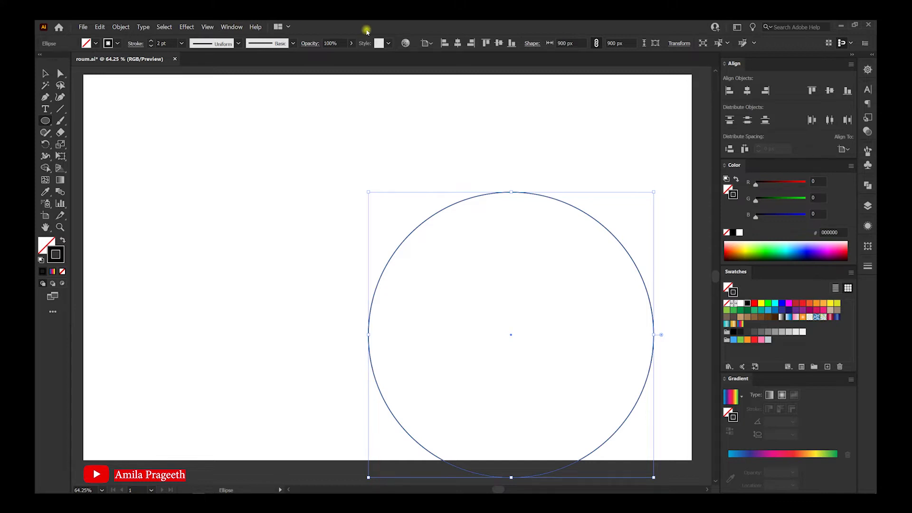
# Centre the circle horizontally and vertically on the artboard, then deselect it.
pyautogui.click(458, 44)
pyautogui.click(498, 46)
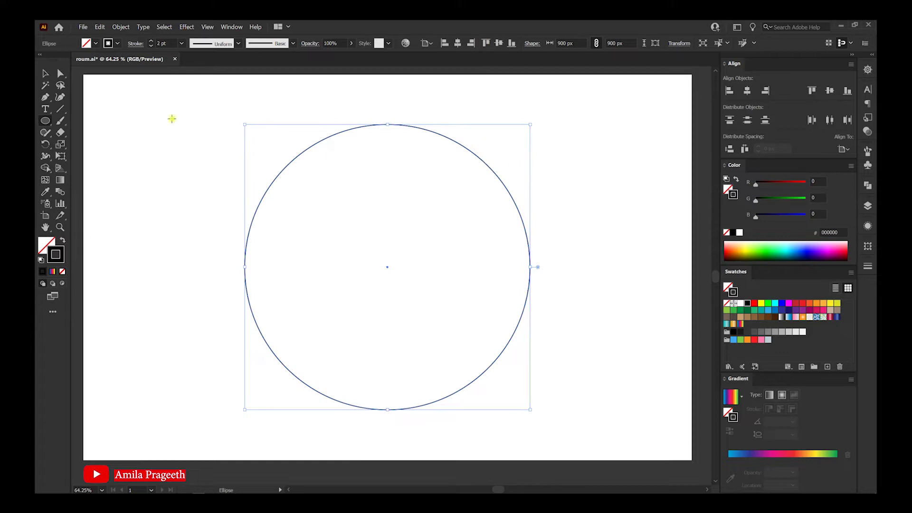
pyautogui.click(45, 73)
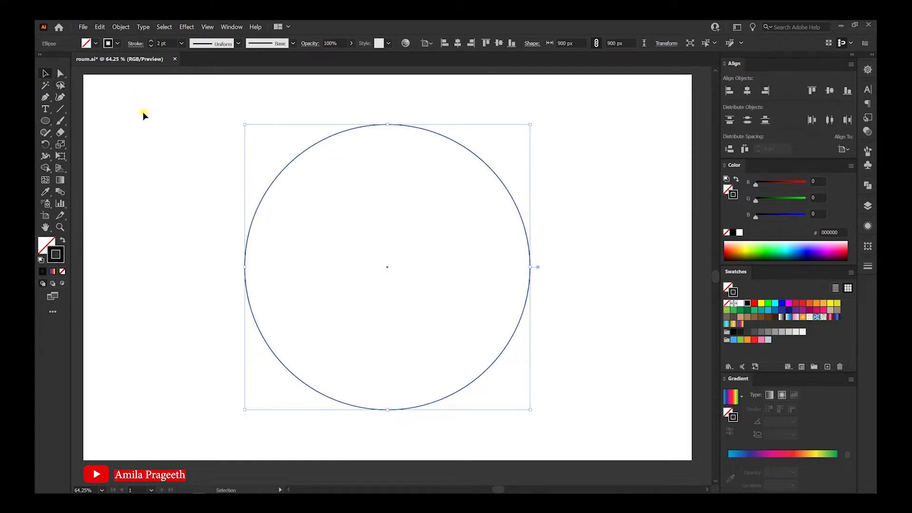
pyautogui.click(142, 121)
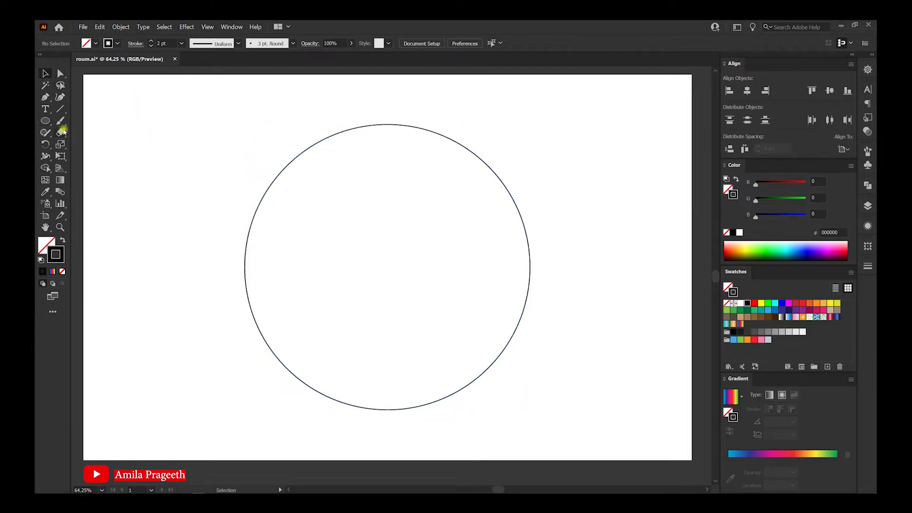
pyautogui.click(46, 120)
# Draw a 450 x 450 px circle centred on the large circle.
pyautogui.click(364, 221)
pyautogui.write('450')
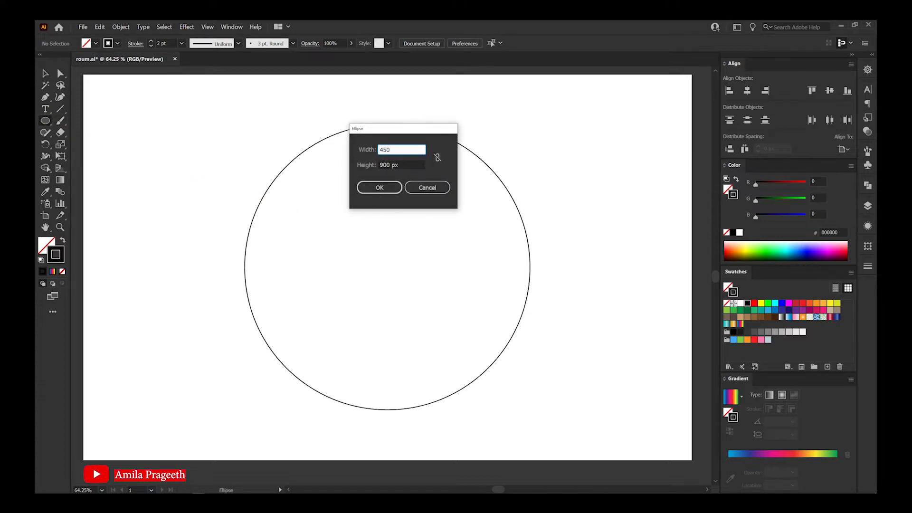
pyautogui.press('Tab')
pyautogui.write('450')
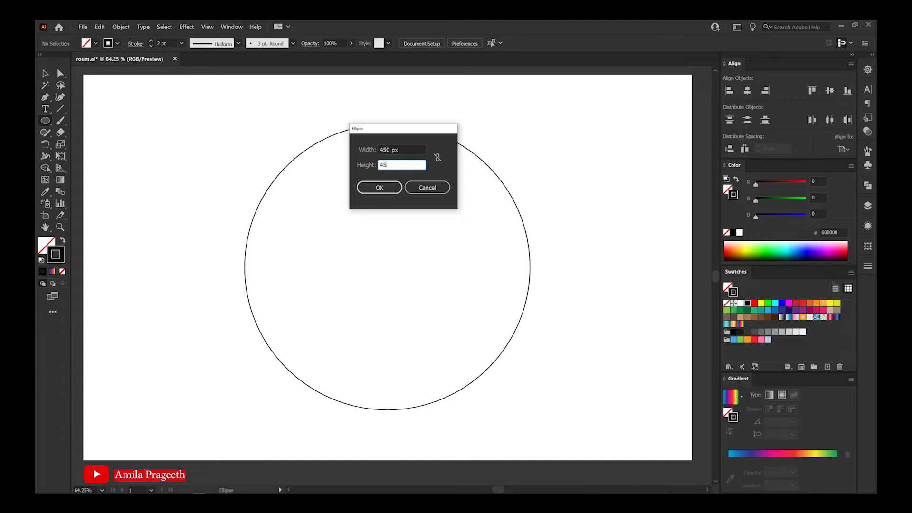
pyautogui.click(375, 188)
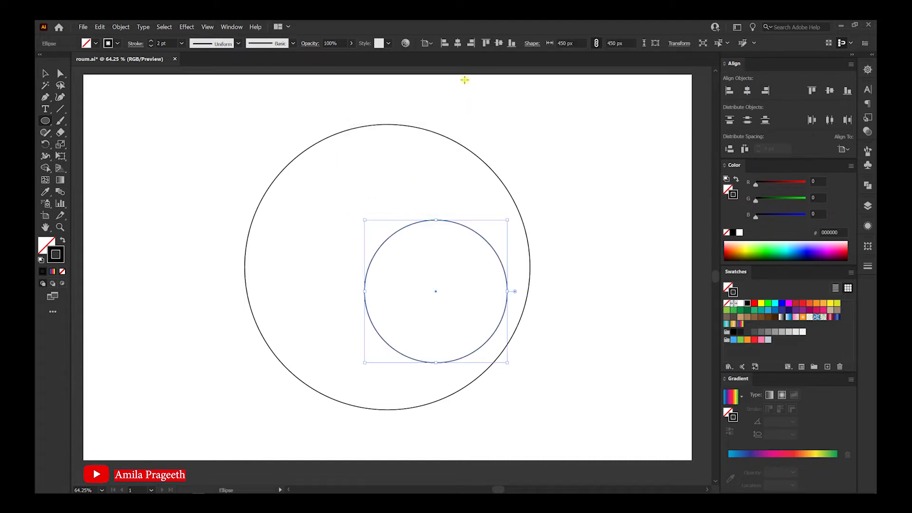
pyautogui.click(458, 43)
pyautogui.click(499, 43)
# Left-align the small circle to the large circle's edge, then select only the small circle.
pyautogui.click(44, 72)
pyautogui.click(267, 123)
pyautogui.hotkey('ctrl', 'a')
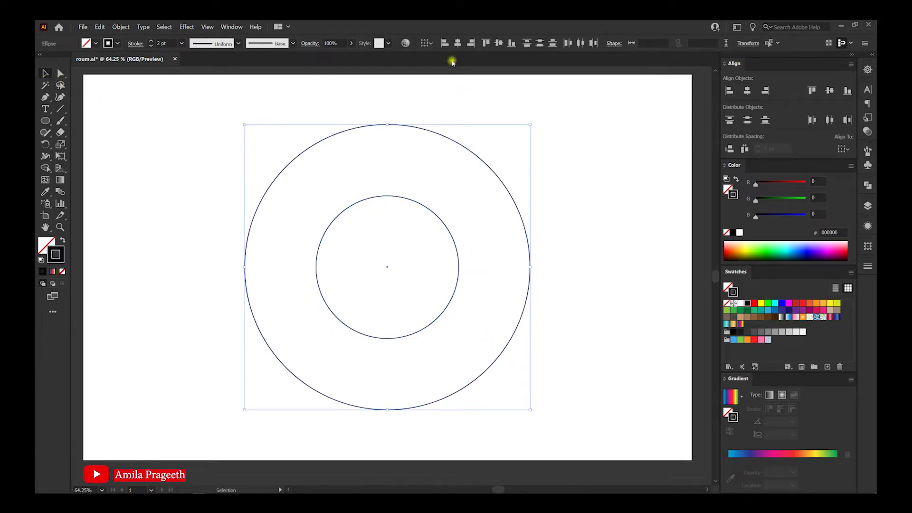
pyautogui.click(445, 43)
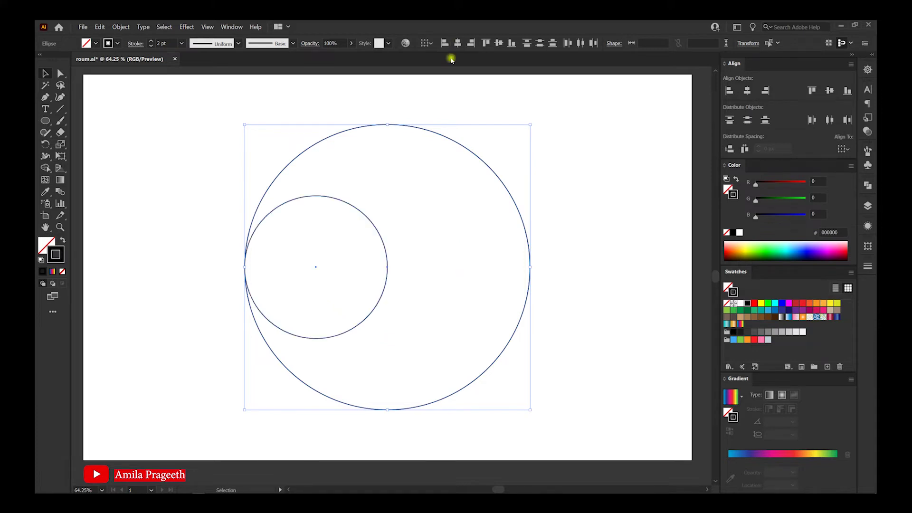
pyautogui.click(588, 191)
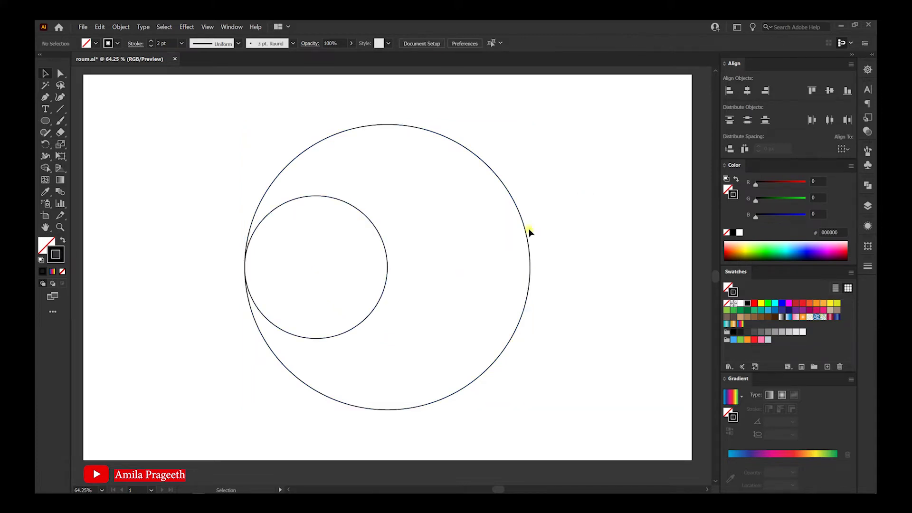
pyautogui.click(387, 250)
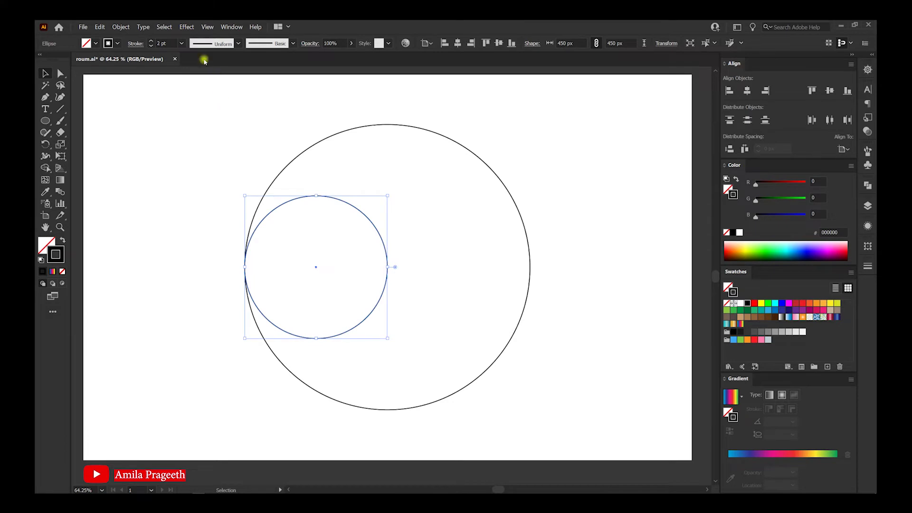
pyautogui.click(186, 27)
pyautogui.moveTo(206, 82)
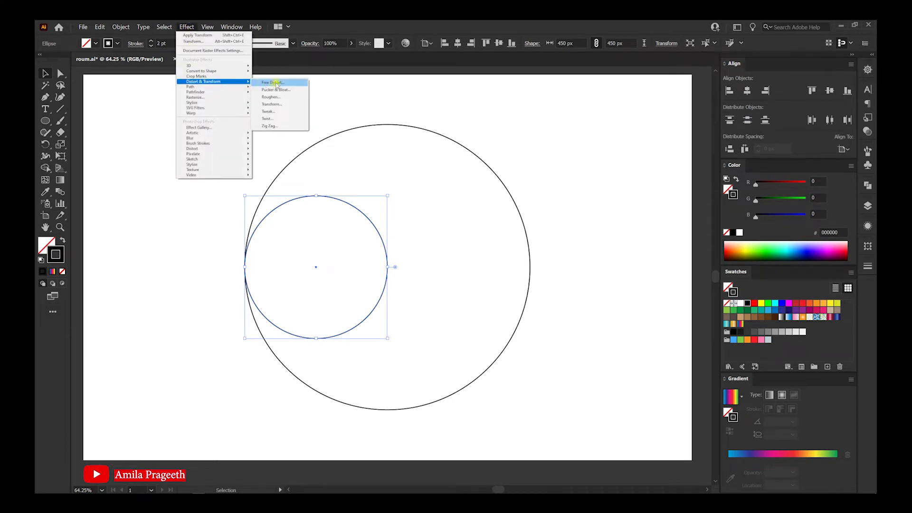
# Apply a Transform effect to the small circle with 120° angle and 2 copies.
pyautogui.click(275, 104)
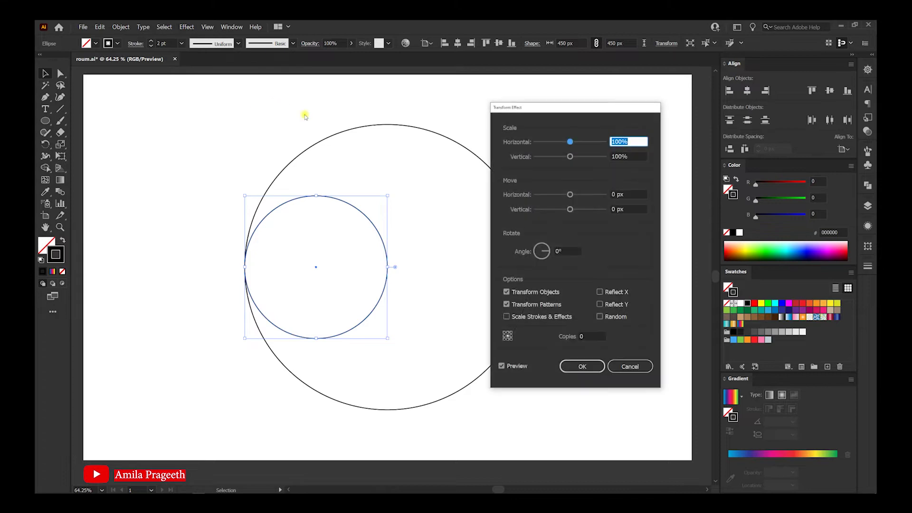
pyautogui.moveTo(561, 109); pyautogui.dragTo(484, 103)
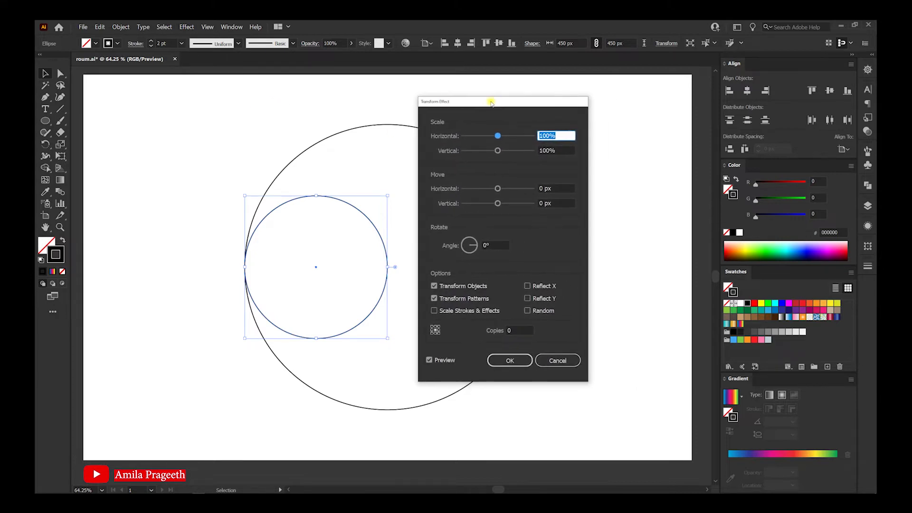
pyautogui.click(483, 245)
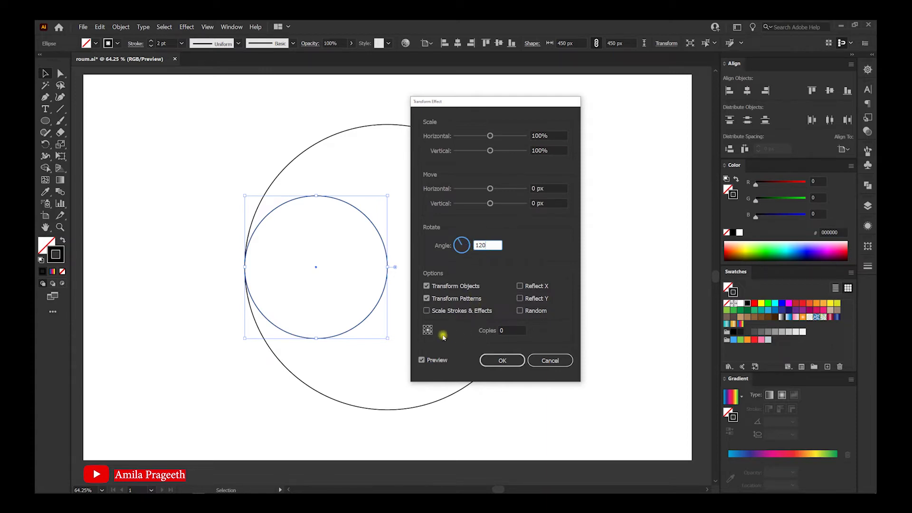
pyautogui.write('120')
pyautogui.click(510, 329)
pyautogui.press('Up')
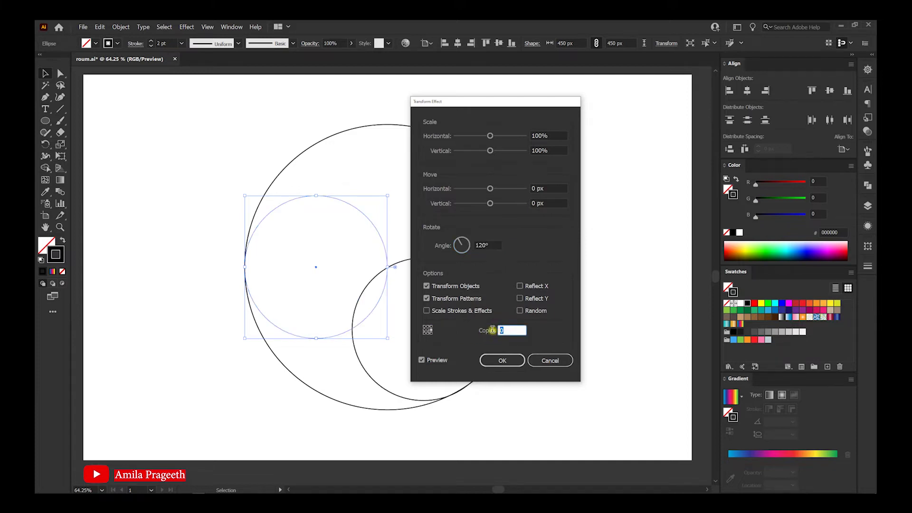
pyautogui.press('Up')
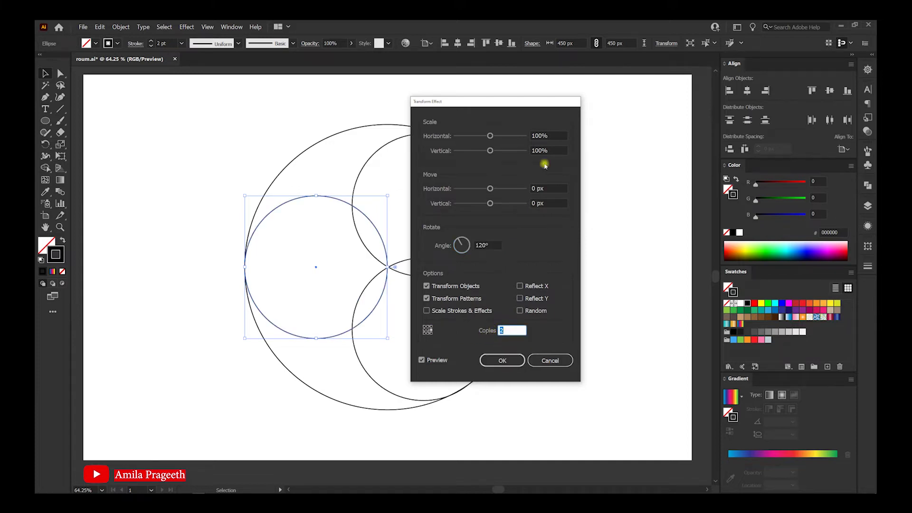
pyautogui.moveTo(505, 96); pyautogui.dragTo(601, 97)
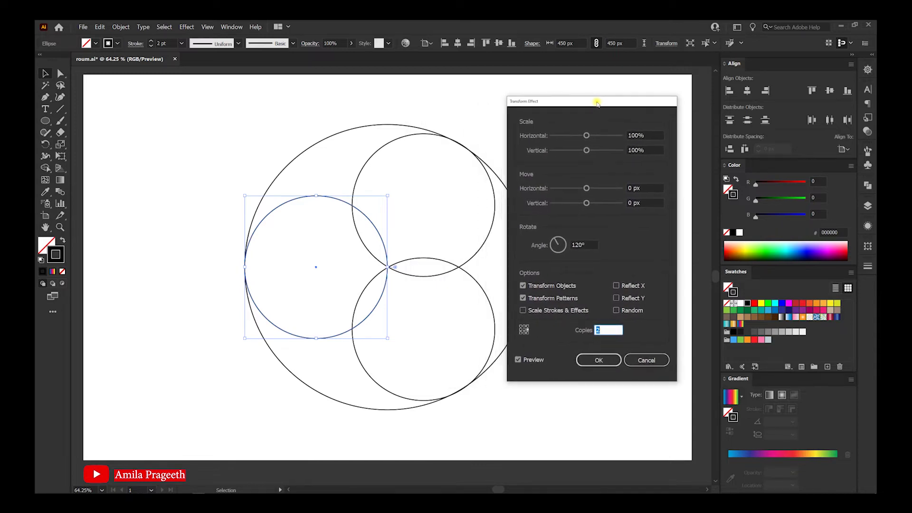
pyautogui.click(598, 359)
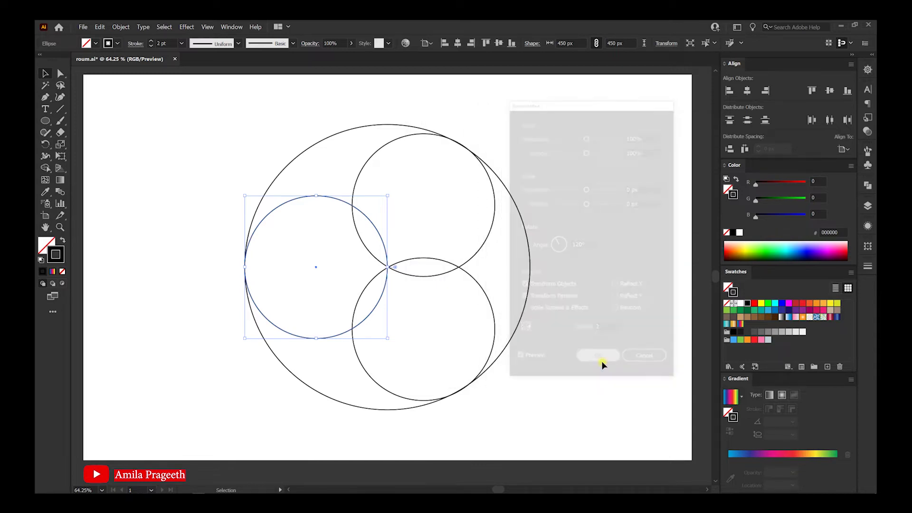
pyautogui.click(152, 119)
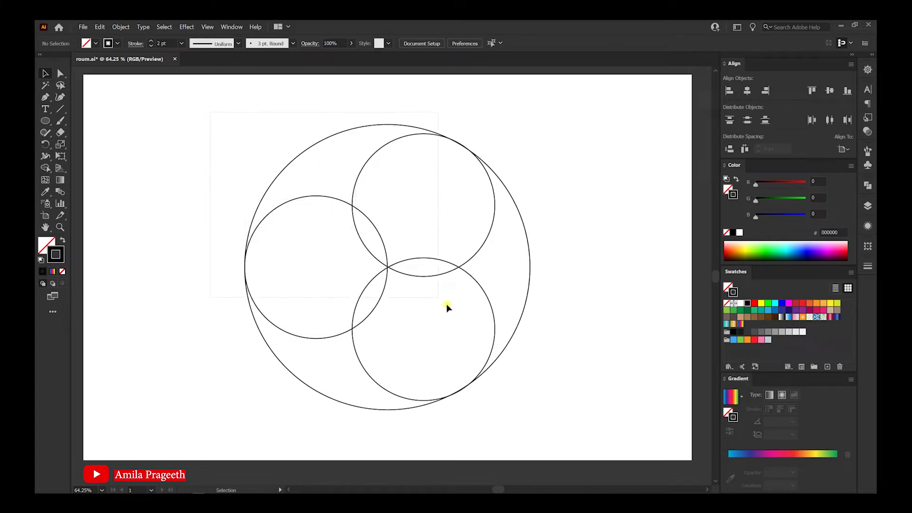
# Expand the Transform effect into three real circle paths and begin a path at the upper intersection.
pyautogui.hotkey('ctrl', 'a')
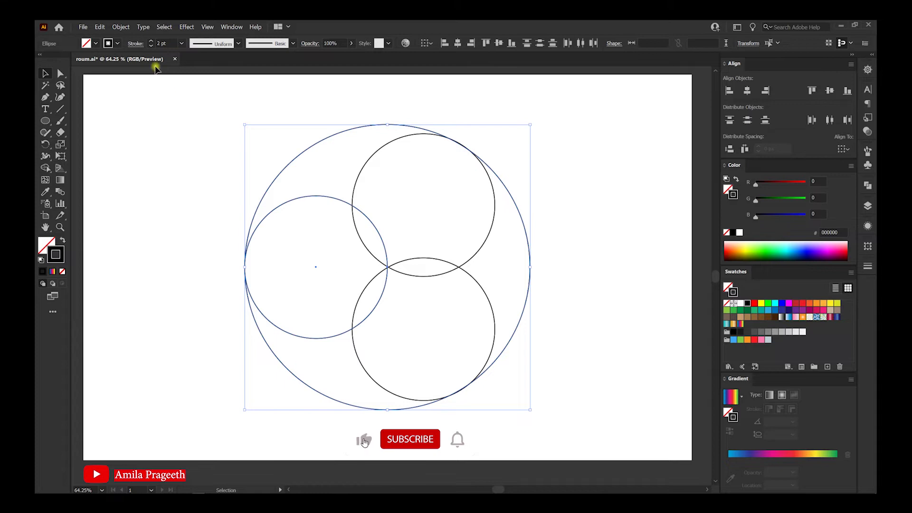
pyautogui.click(122, 27)
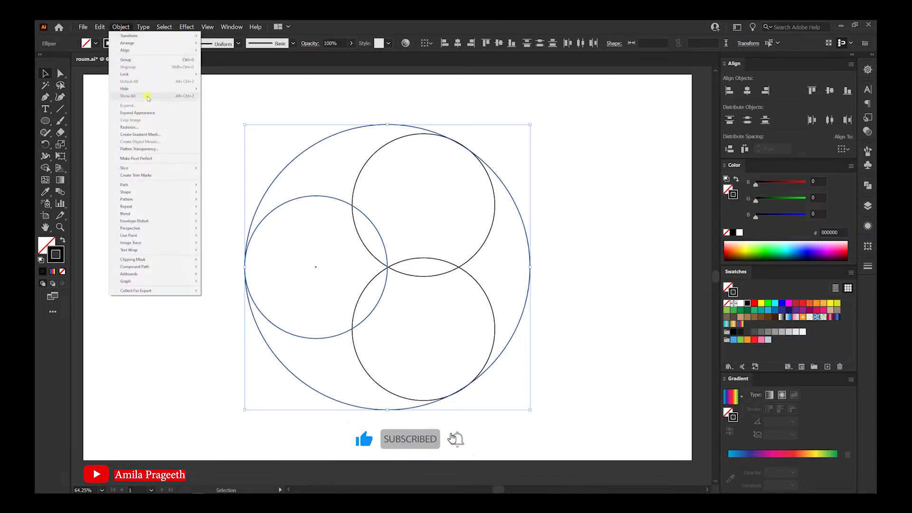
pyautogui.click(145, 113)
pyautogui.click(178, 164)
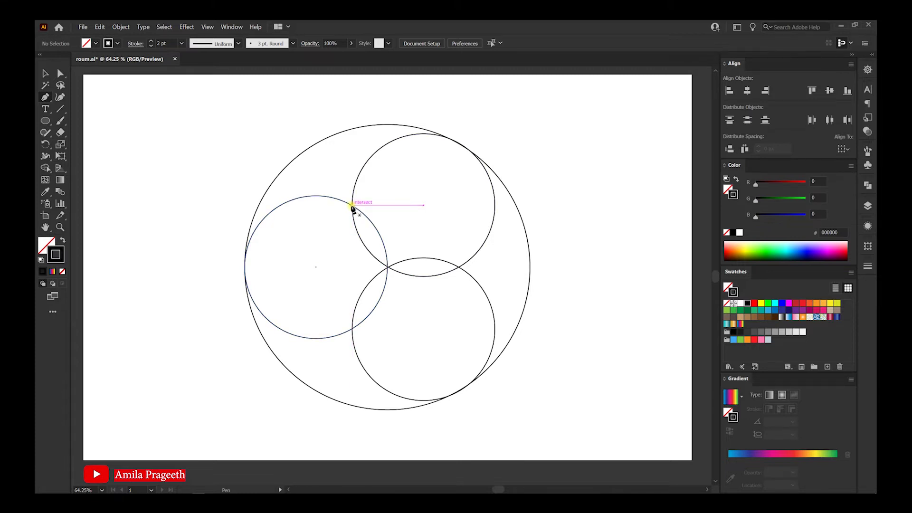
pyautogui.click(352, 205)
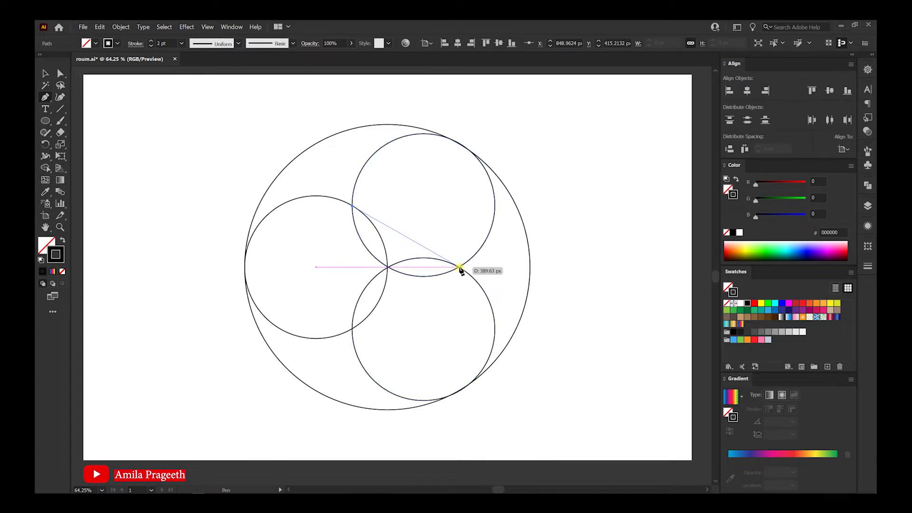
# Close a triangle through the three inner circle intersections, then select all the artwork.
pyautogui.click(460, 267)
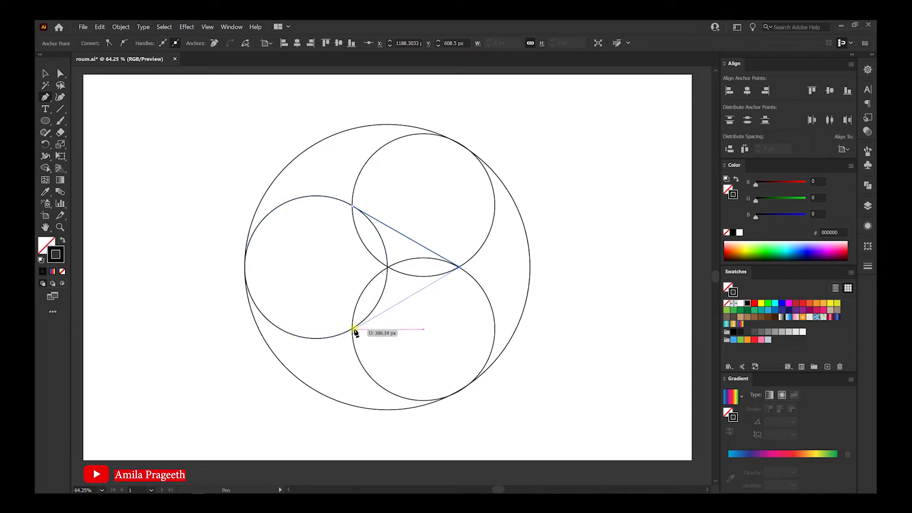
pyautogui.click(352, 328)
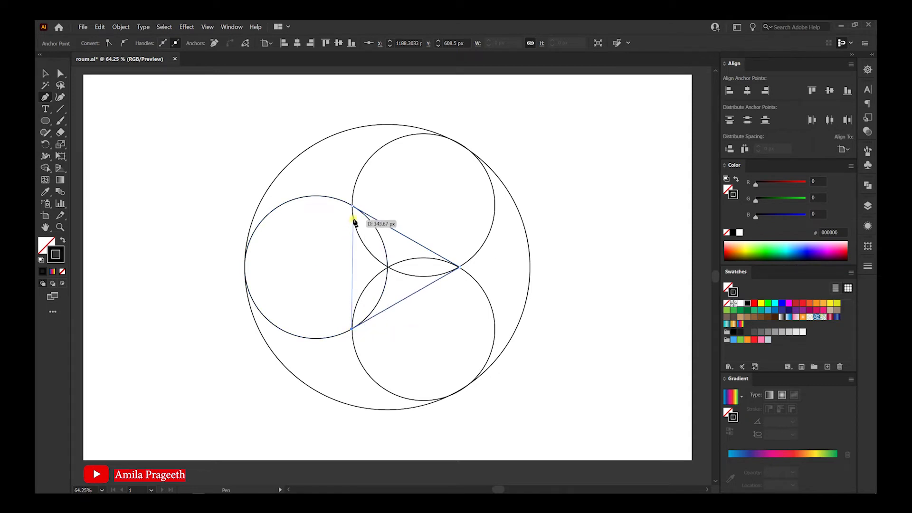
pyautogui.click(353, 206)
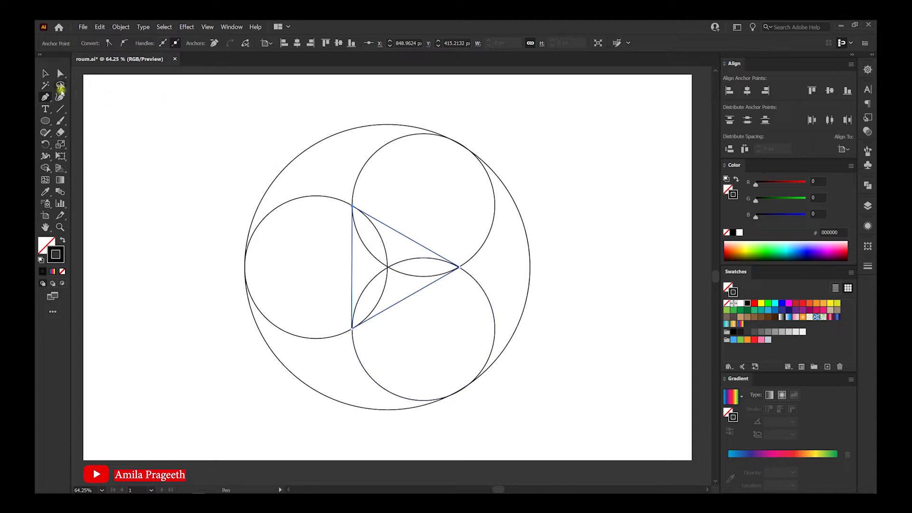
pyautogui.click(47, 74)
pyautogui.click(226, 123)
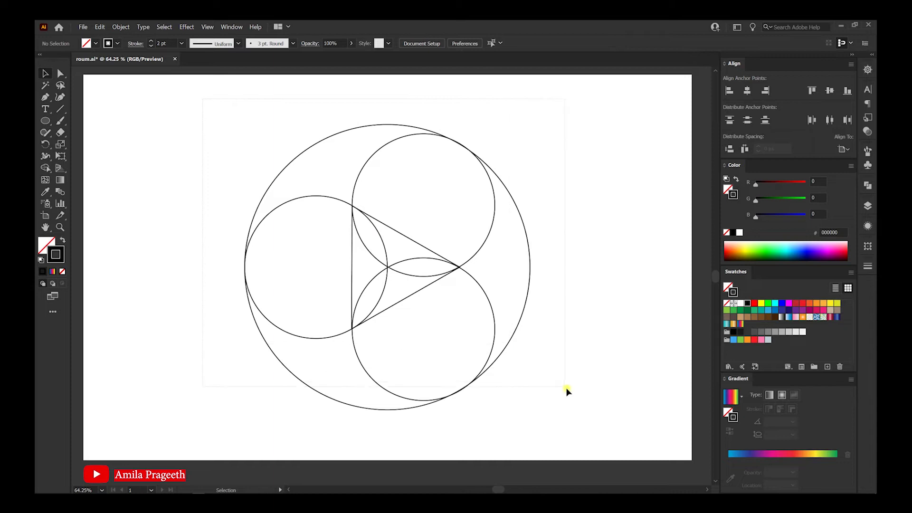
pyautogui.moveTo(588, 420); pyautogui.dragTo(576, 407)
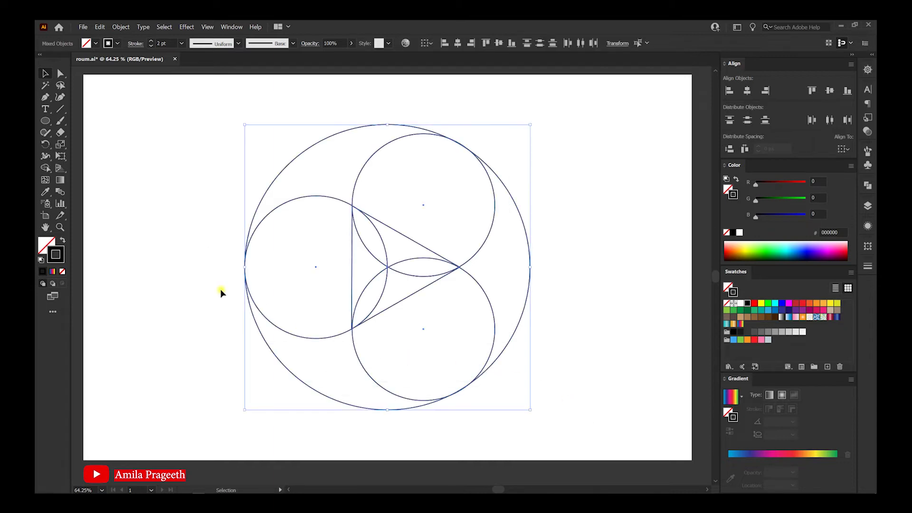
# Use Shape Builder to merge the left and upper crescent pieces, filling them blue and green.
pyautogui.click(46, 168)
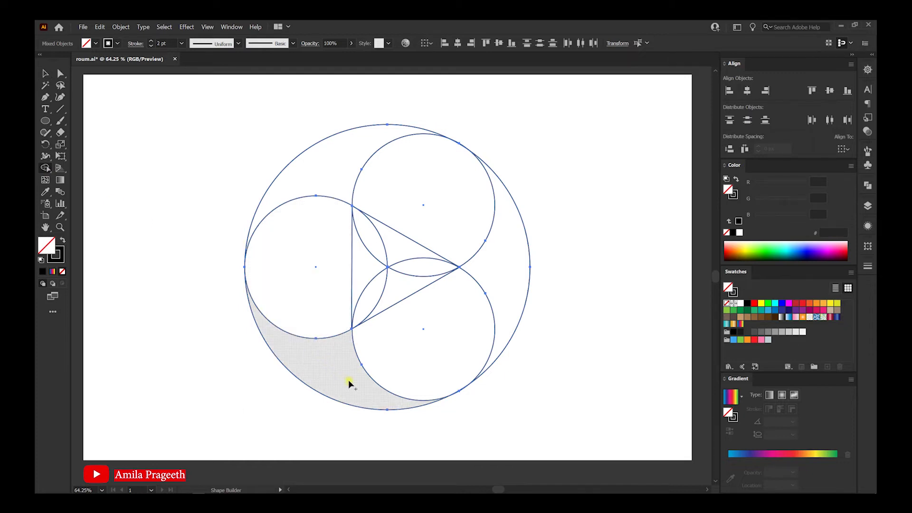
pyautogui.moveTo(312, 341); pyautogui.dragTo(292, 288)
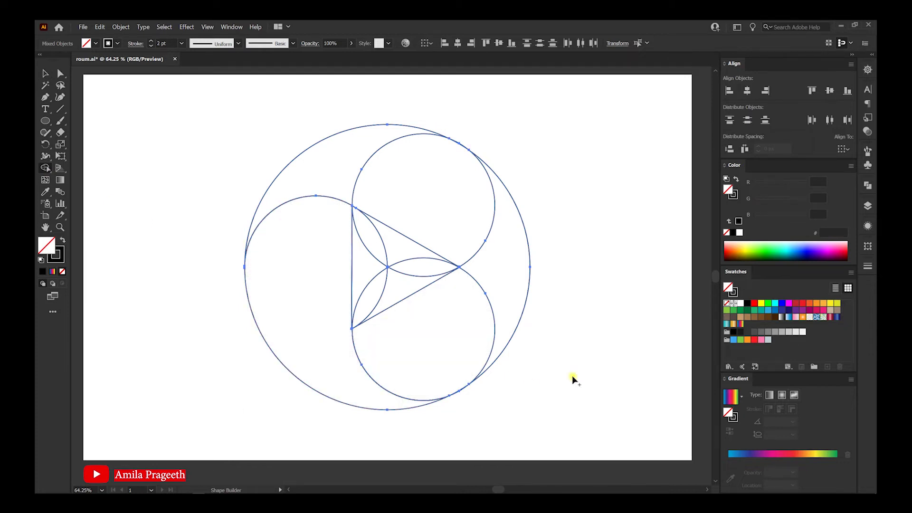
pyautogui.click(733, 340)
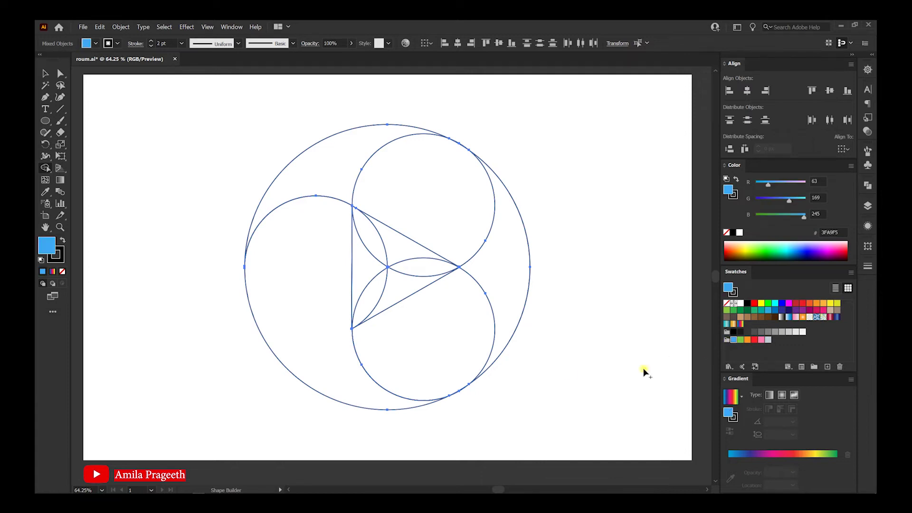
pyautogui.click(306, 295)
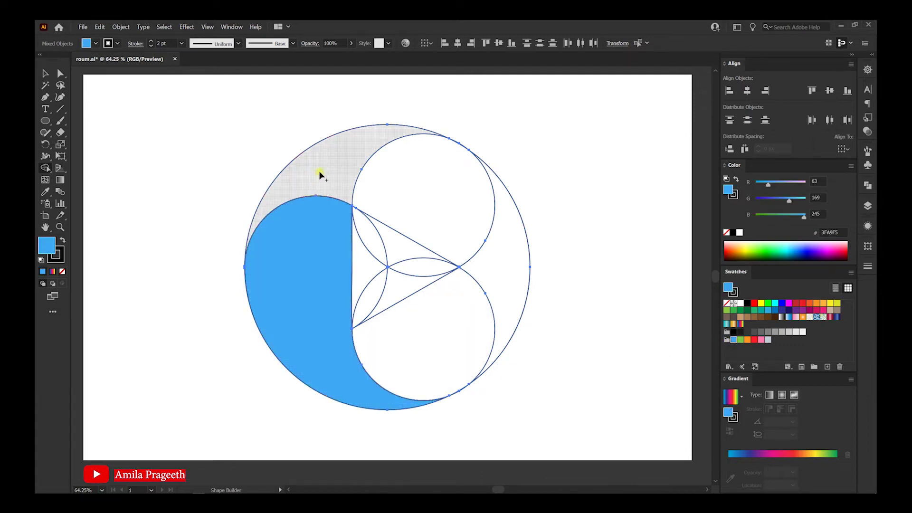
pyautogui.moveTo(319, 175); pyautogui.dragTo(401, 190)
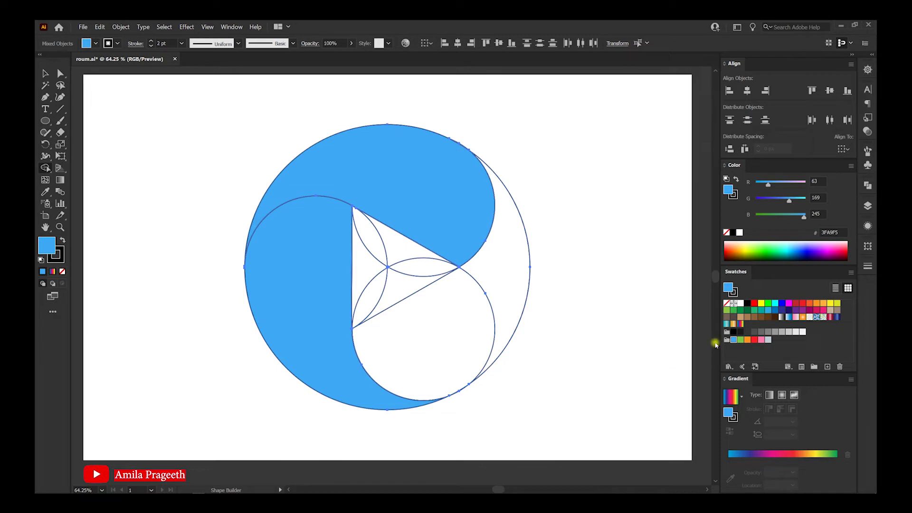
pyautogui.click(740, 340)
pyautogui.click(409, 198)
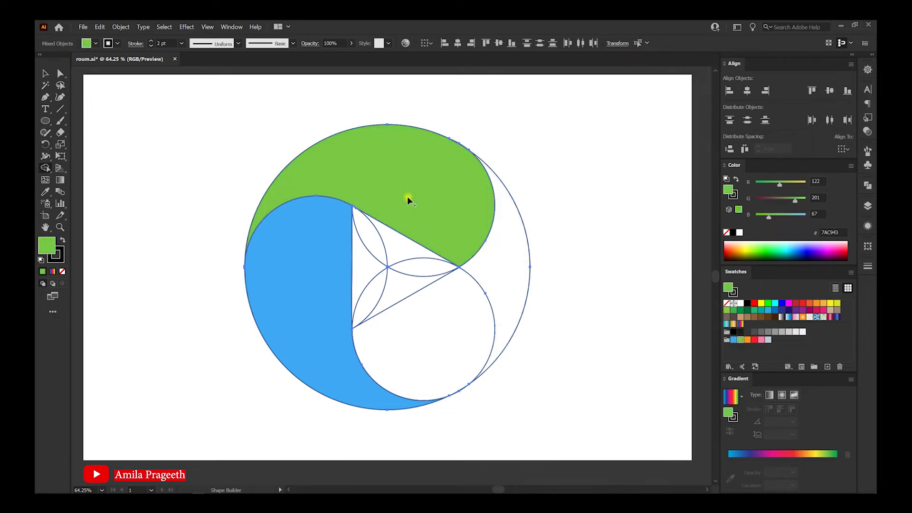
# Merge the right piece in orange and combine the central pieces into one white triangle.
pyautogui.click(747, 340)
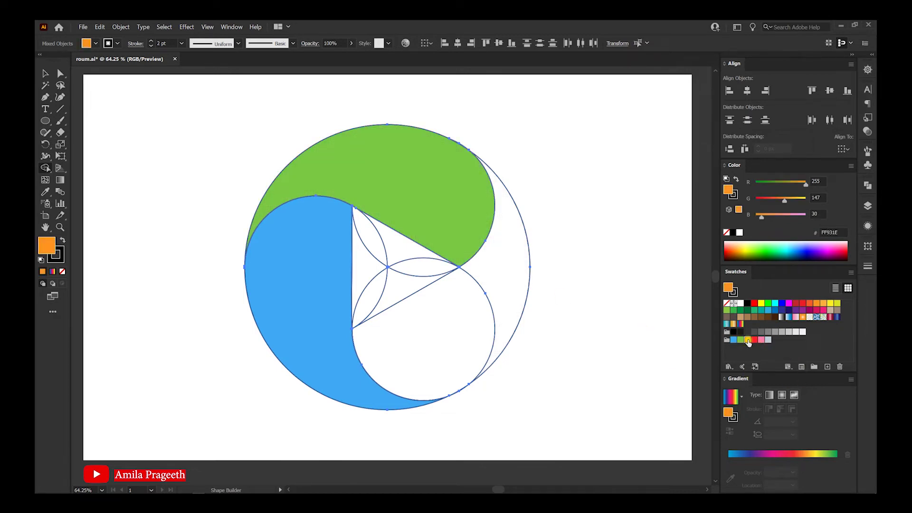
pyautogui.moveTo(499, 250)
pyautogui.mouseDown()
pyautogui.moveTo(469, 327)
pyautogui.moveTo(430, 337)
pyautogui.mouseUp()
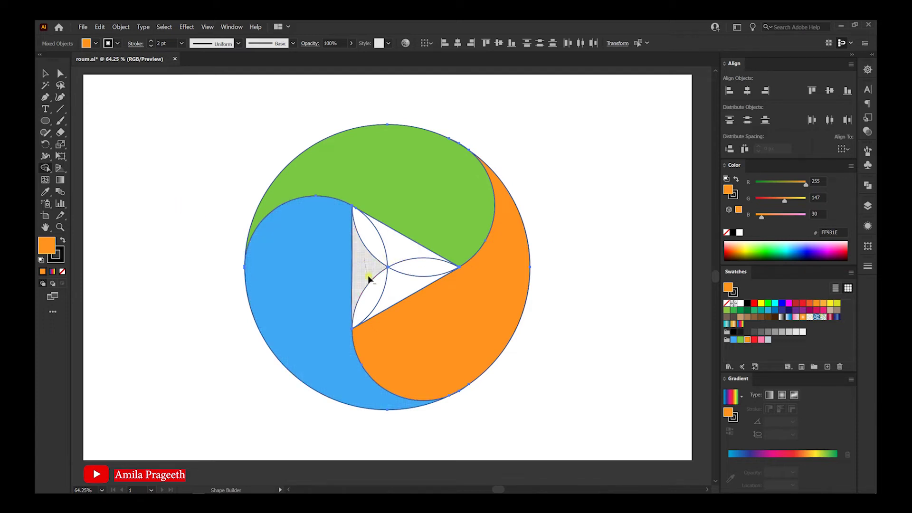
pyautogui.moveTo(368, 280); pyautogui.dragTo(408, 252)
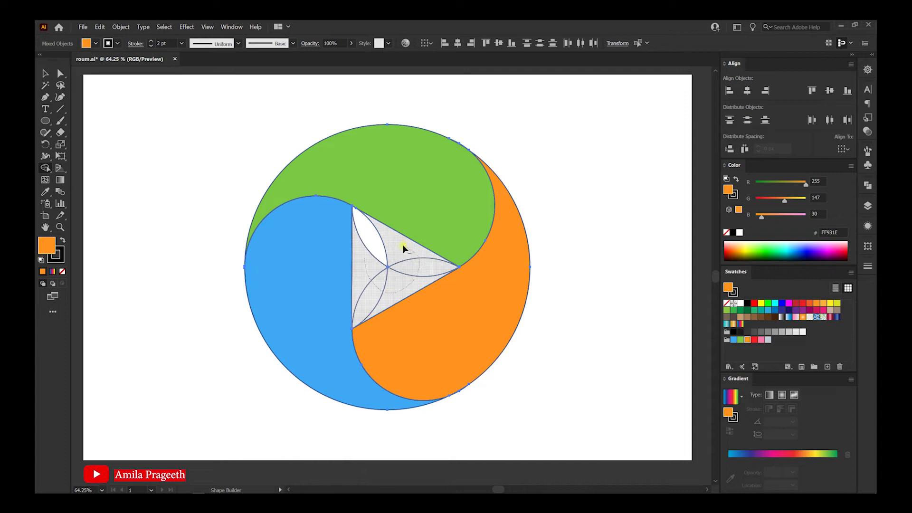
pyautogui.moveTo(364, 267); pyautogui.dragTo(364, 267)
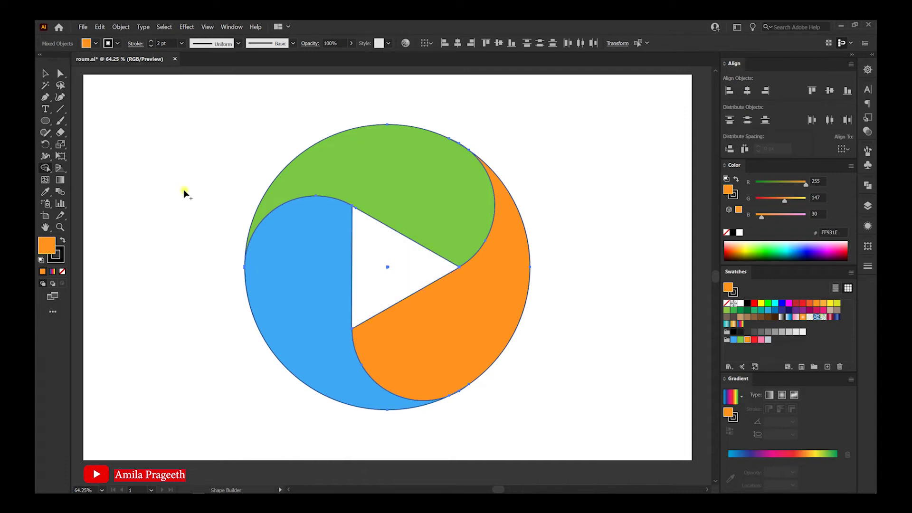
pyautogui.click(43, 74)
pyautogui.click(167, 112)
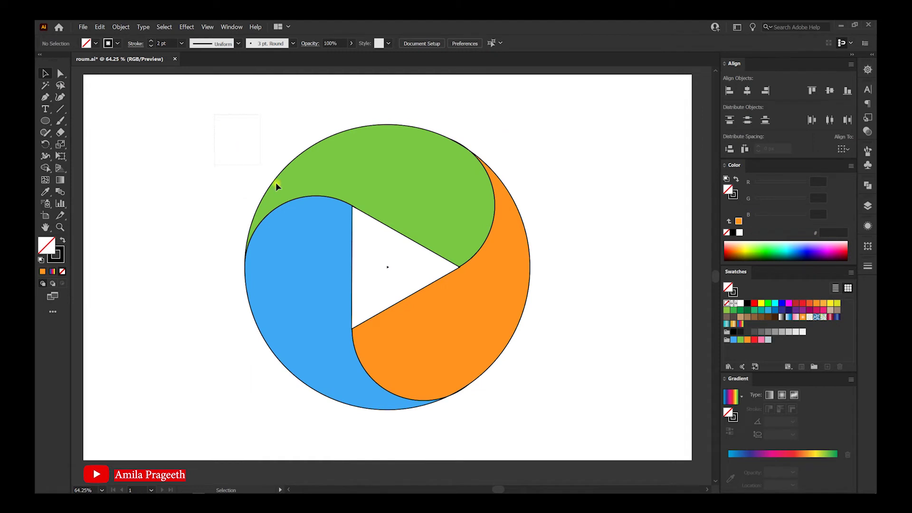
# Set the stroke of every logo shape to None.
pyautogui.moveTo(527, 369); pyautogui.dragTo(528, 370)
pyautogui.click(535, 297)
pyautogui.moveTo(560, 401); pyautogui.dragTo(536, 374)
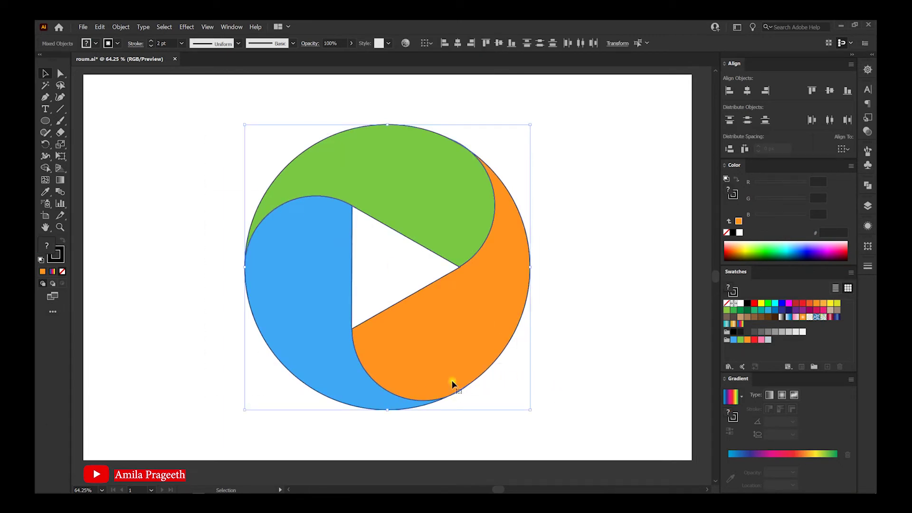
pyautogui.click(61, 252)
pyautogui.click(62, 272)
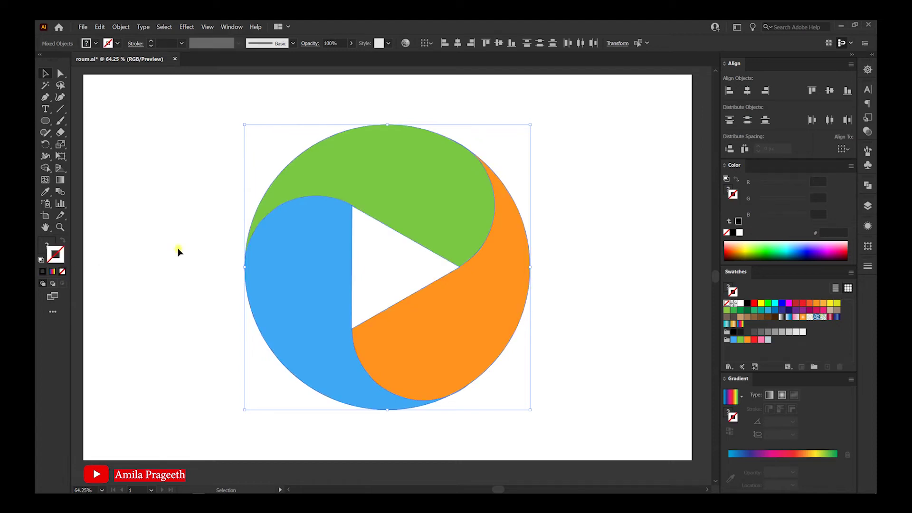
pyautogui.click(200, 245)
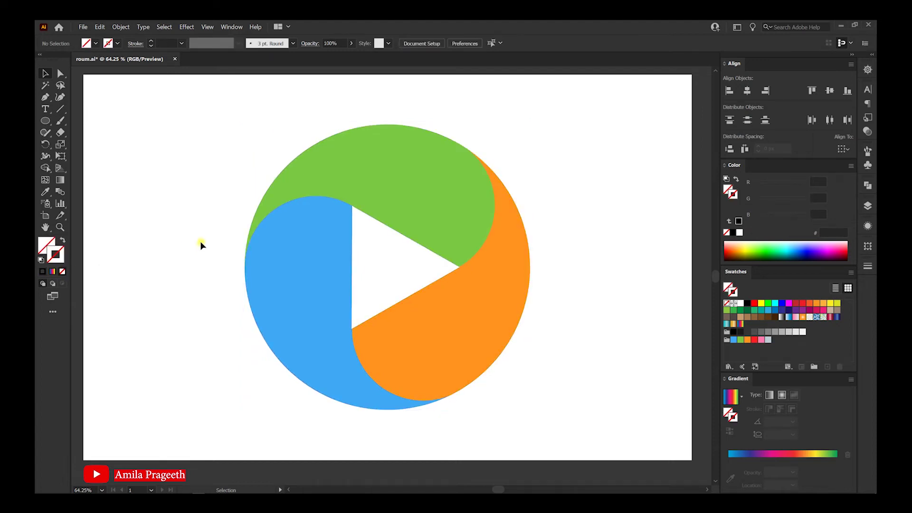
pyautogui.click(379, 172)
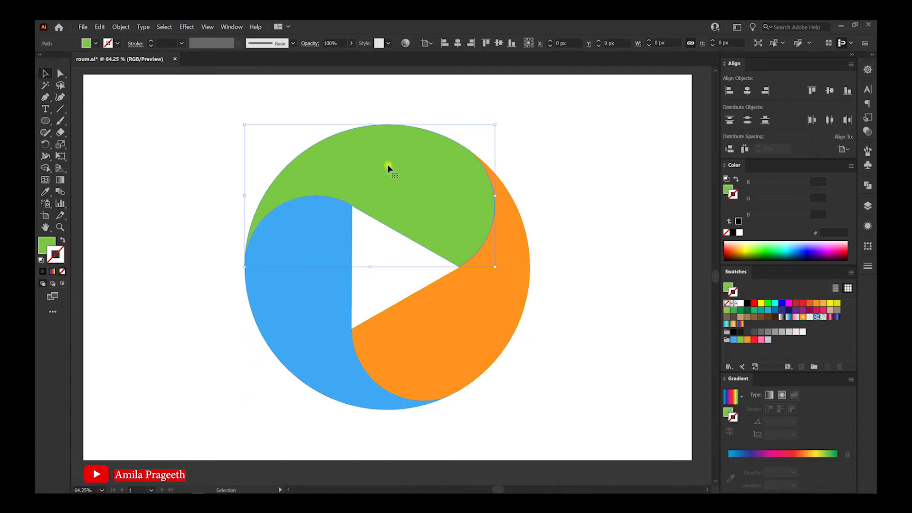
# Fill the green, orange and blue swirl pieces with the rainbow linear gradient swatch.
pyautogui.click(46, 244)
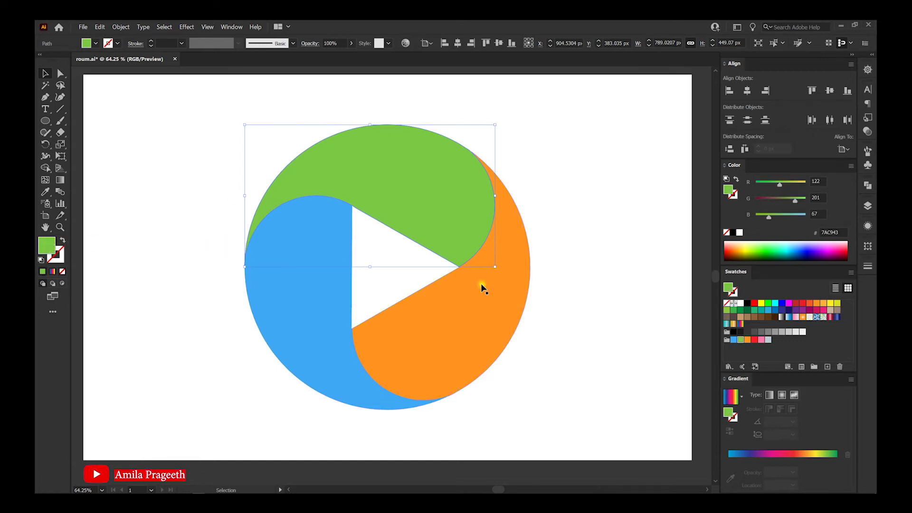
pyautogui.click(740, 324)
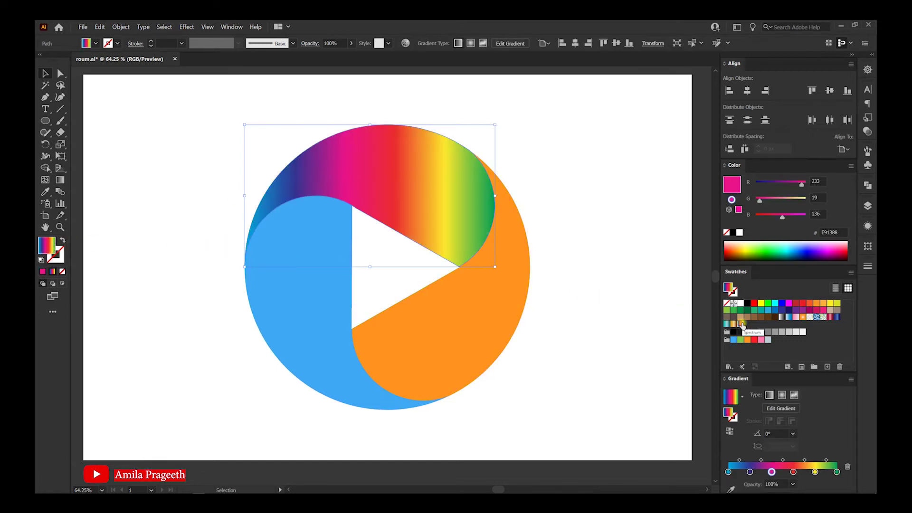
pyautogui.click(474, 310)
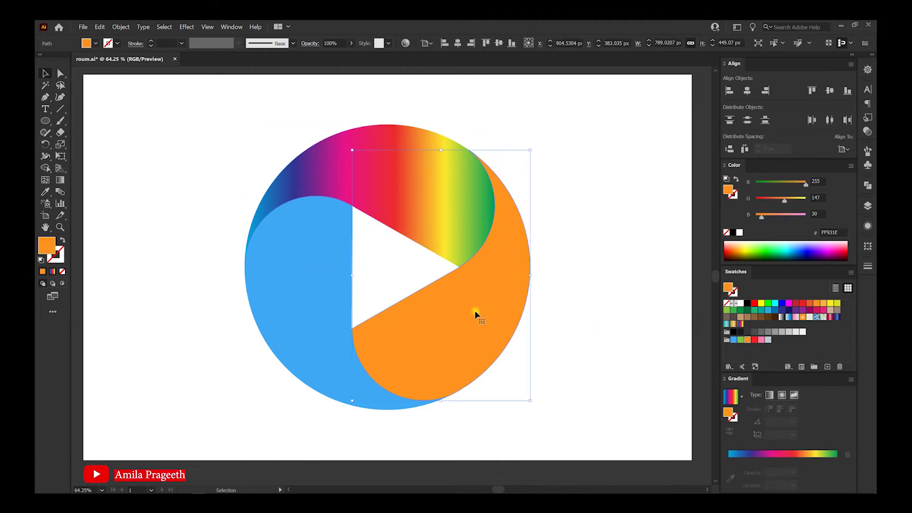
pyautogui.click(740, 324)
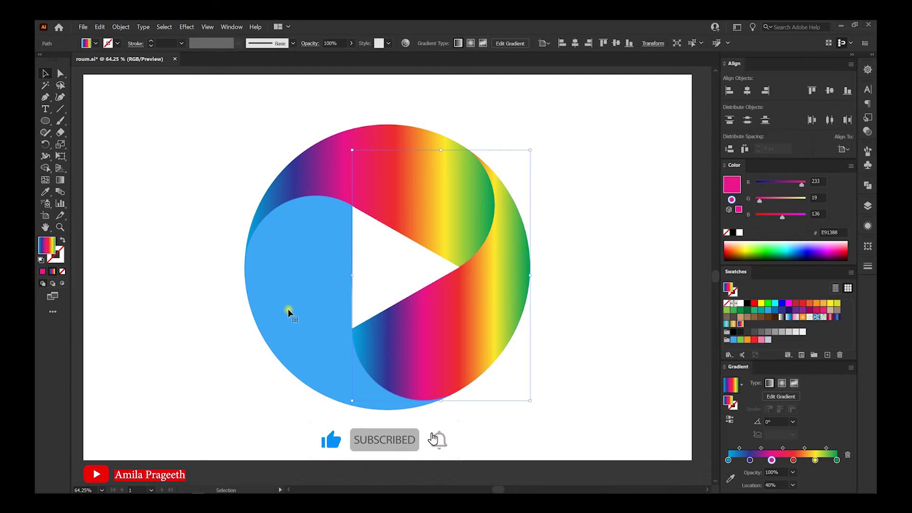
pyautogui.click(304, 319)
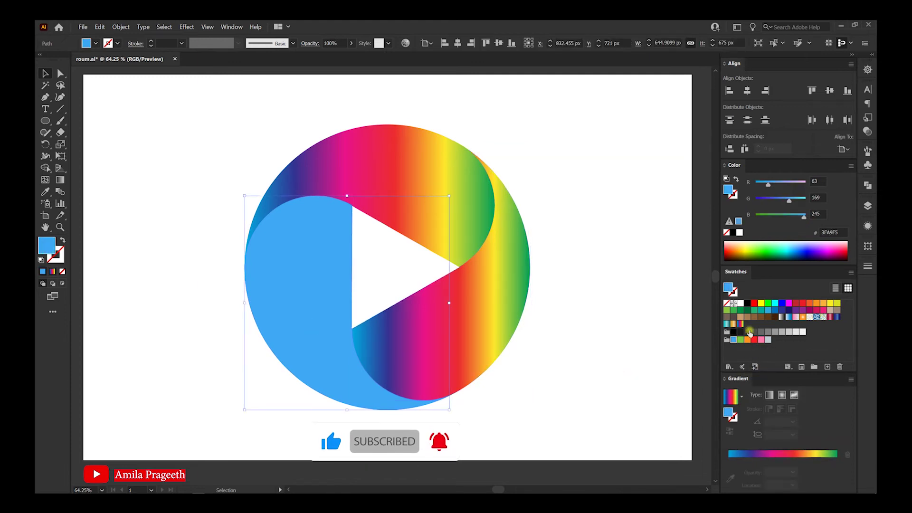
pyautogui.click(740, 323)
pyautogui.click(617, 329)
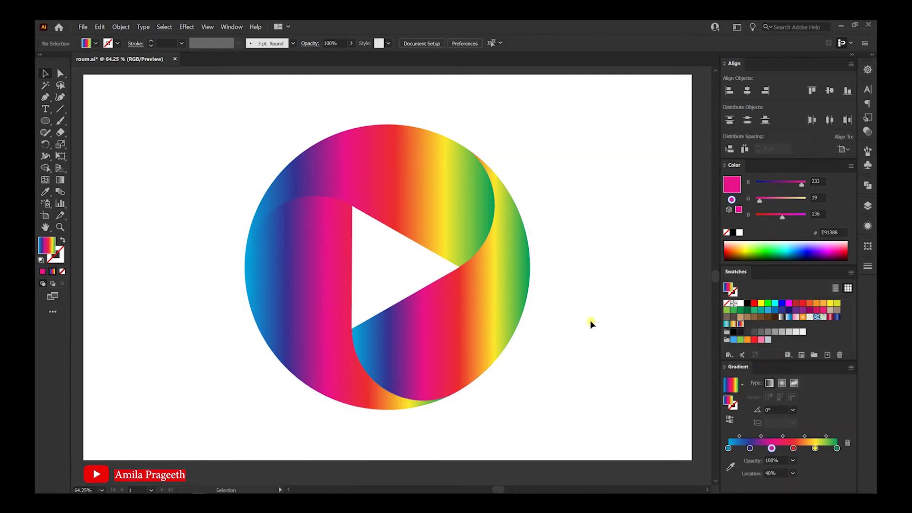
pyautogui.click(397, 188)
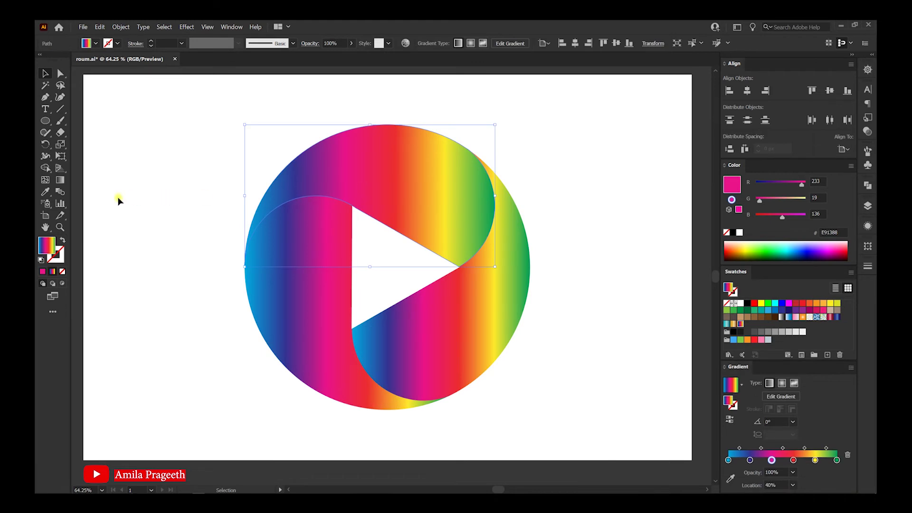
pyautogui.click(61, 180)
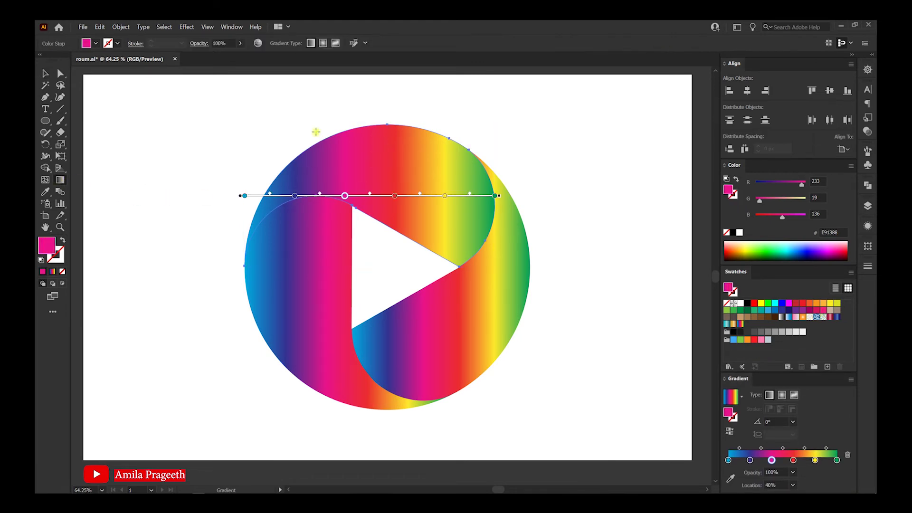
# Redraw the top piece's gradient diagonally at -23.68°, nudging the yellow stop and first midpoint.
pyautogui.moveTo(284, 130); pyautogui.dragTo(547, 246)
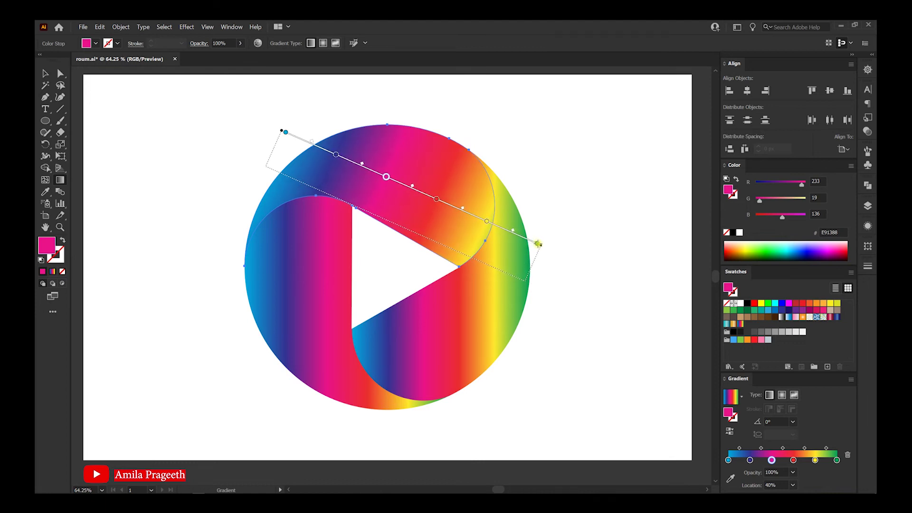
pyautogui.moveTo(267, 168); pyautogui.dragTo(531, 283)
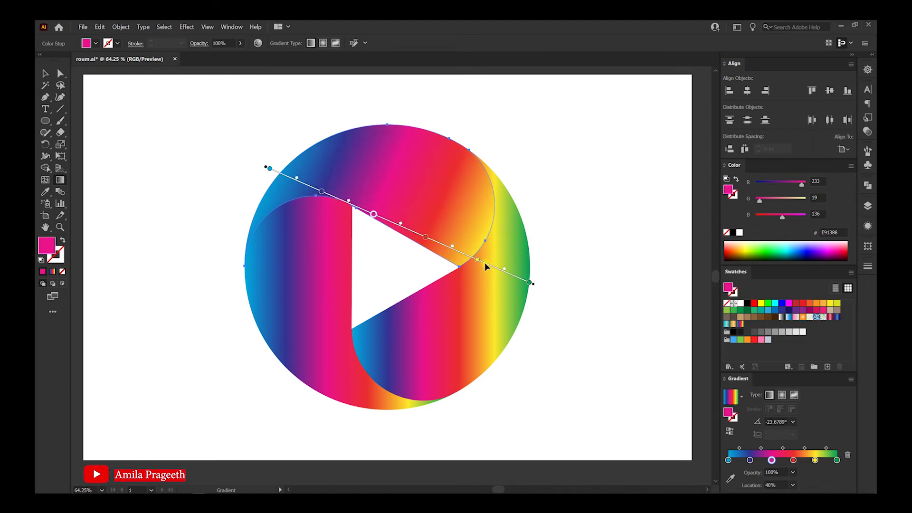
pyautogui.moveTo(478, 260); pyautogui.dragTo(472, 259)
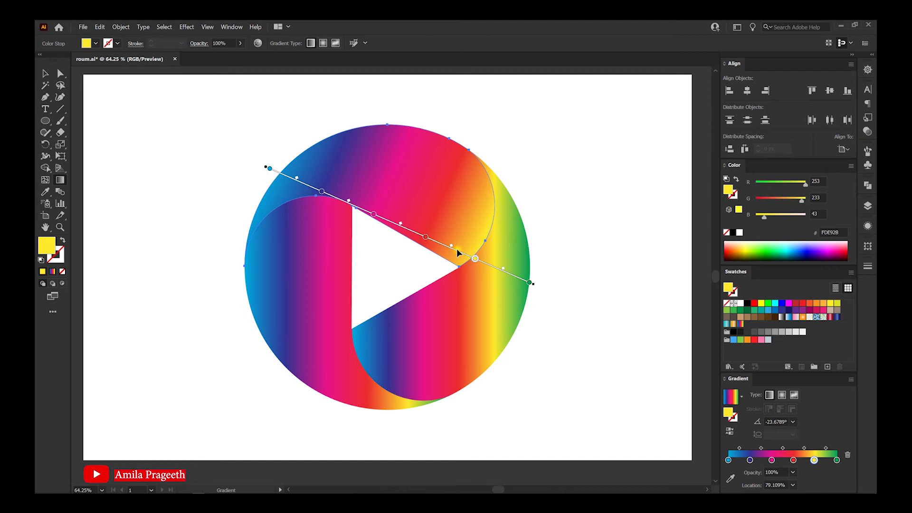
pyautogui.click(323, 192)
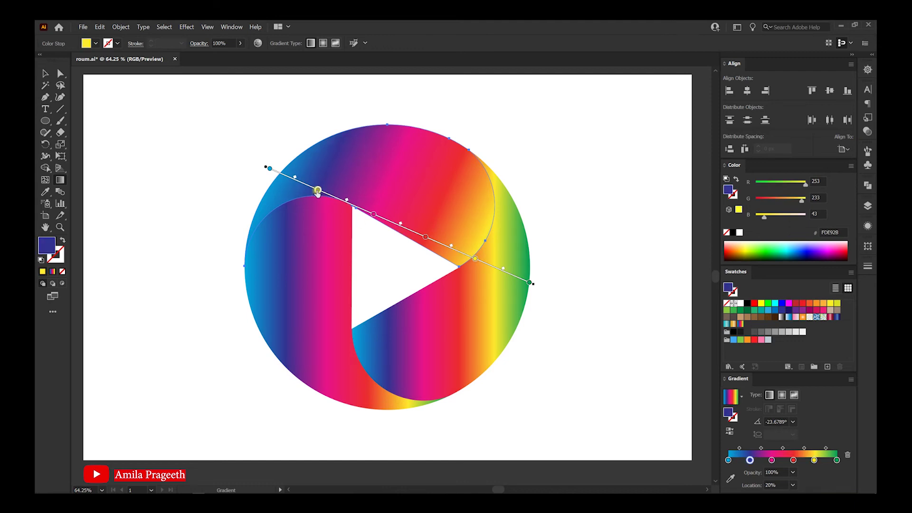
pyautogui.moveTo(297, 180); pyautogui.dragTo(288, 173)
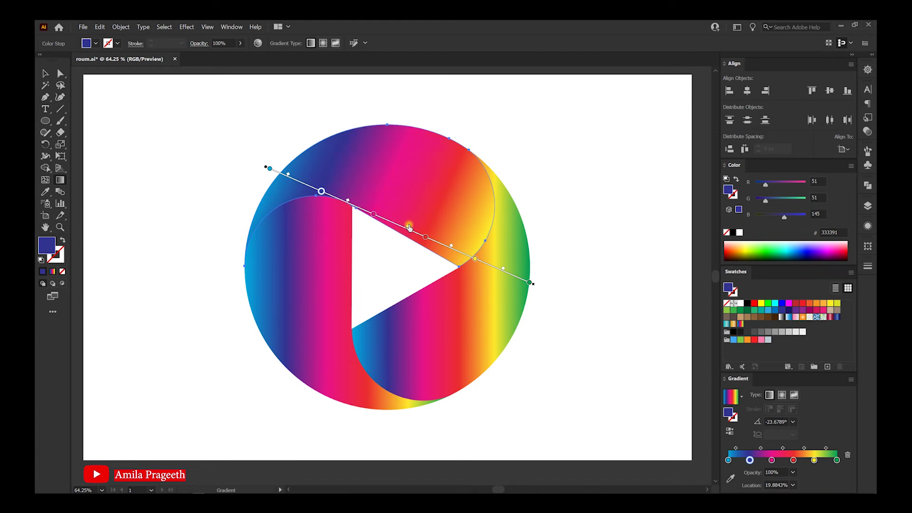
pyautogui.click(43, 75)
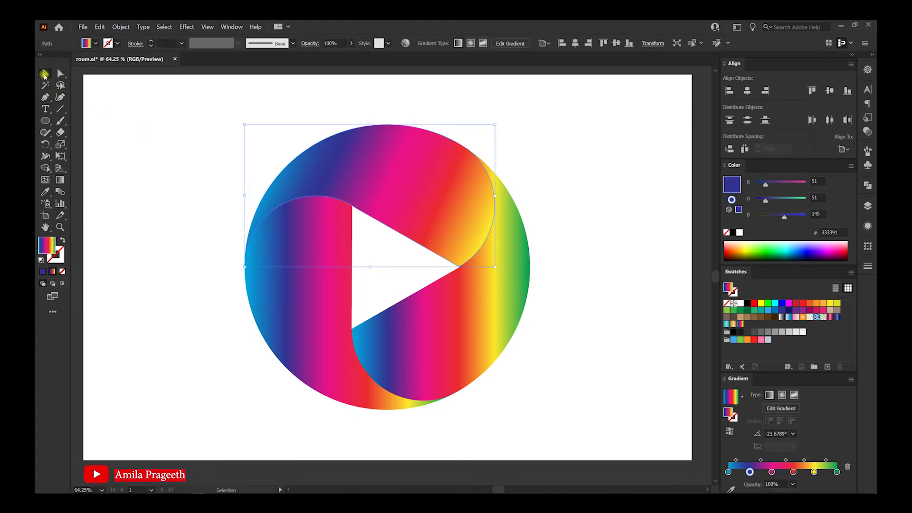
pyautogui.click(448, 330)
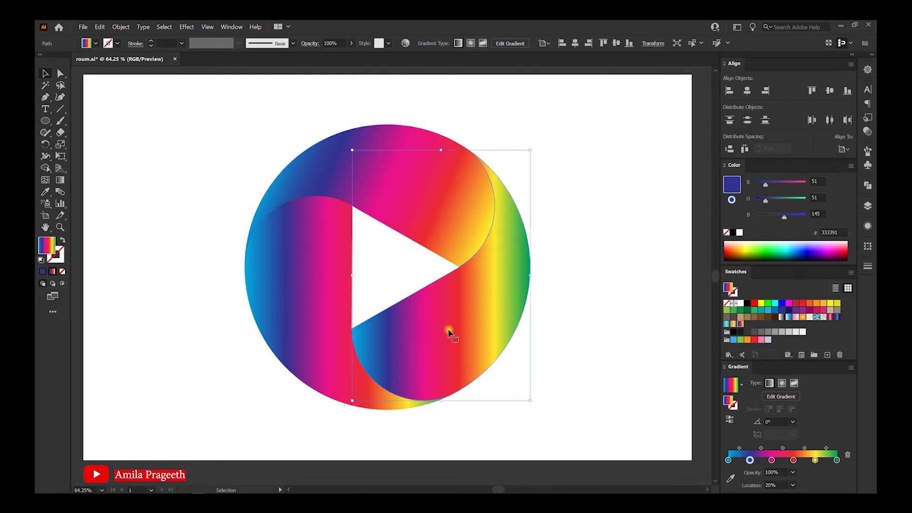
# Angle the right piece's gradient at -121.38°, shifting blue, pink, yellow stops and red to 64.6%.
pyautogui.click(60, 180)
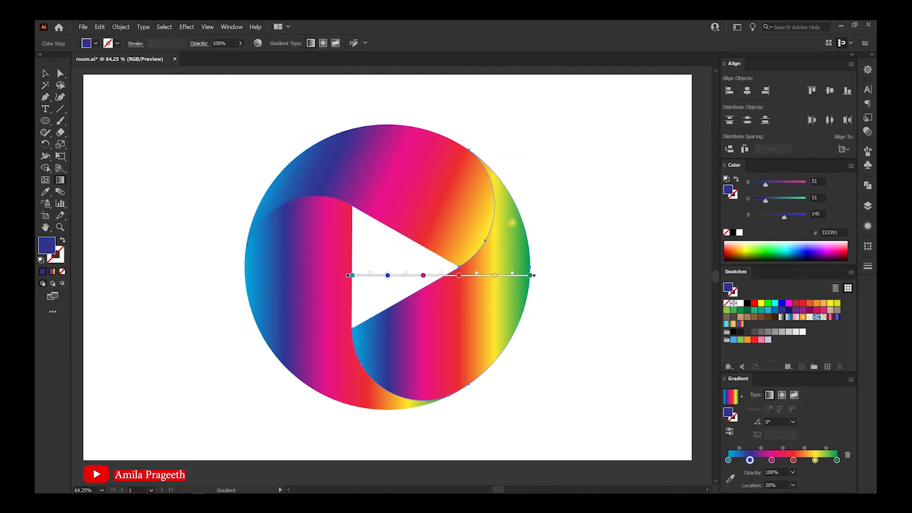
pyautogui.moveTo(506, 212); pyautogui.dragTo(374, 430)
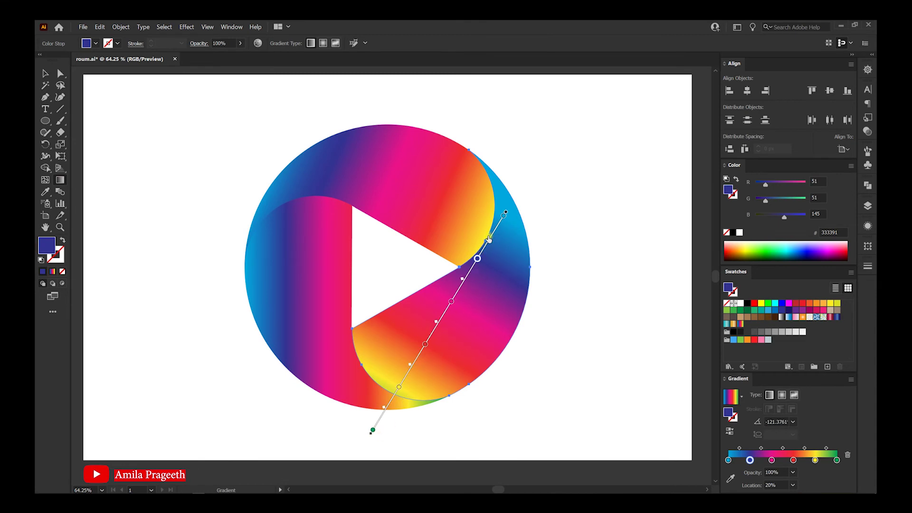
pyautogui.moveTo(481, 256); pyautogui.dragTo(479, 257)
pyautogui.moveTo(451, 303); pyautogui.dragTo(448, 307)
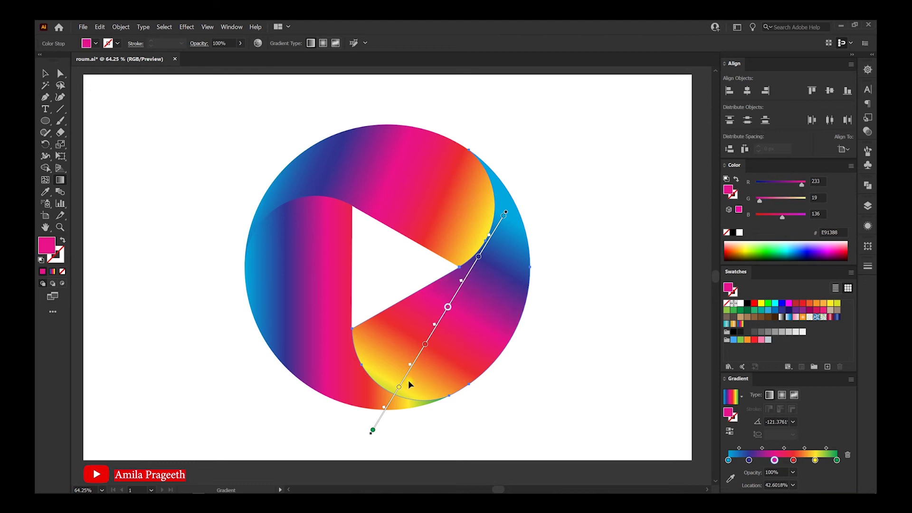
pyautogui.moveTo(401, 391); pyautogui.dragTo(389, 407)
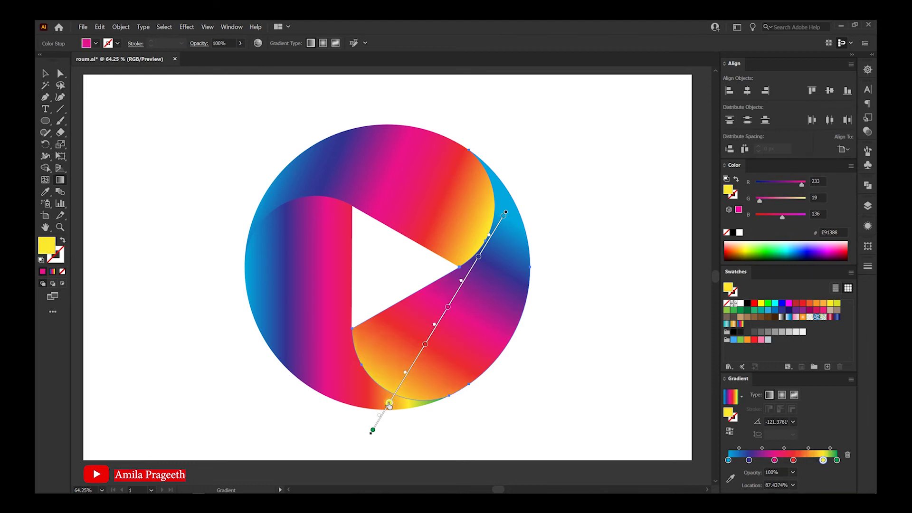
pyautogui.moveTo(425, 343); pyautogui.dragTo(418, 353)
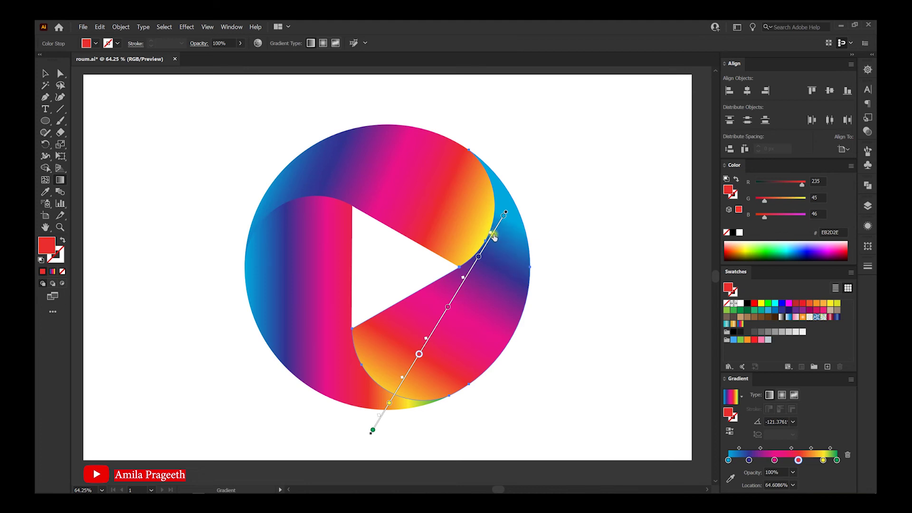
pyautogui.click(46, 74)
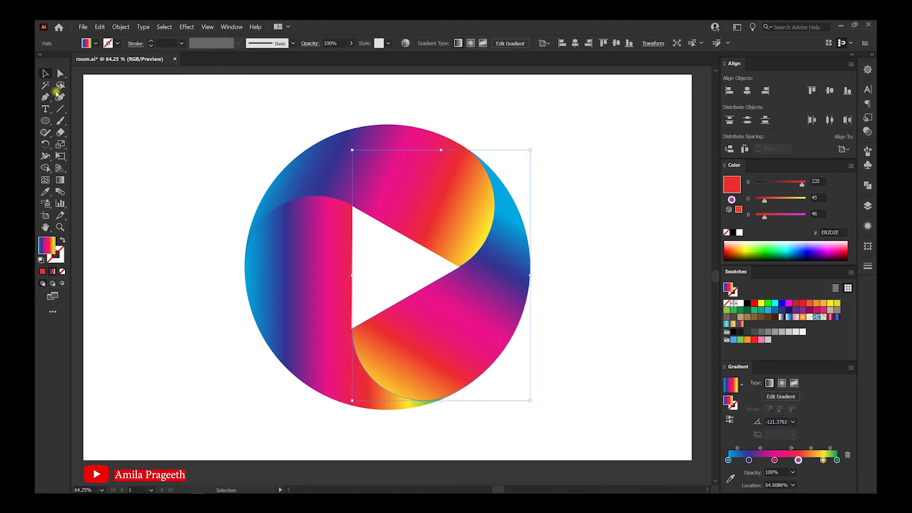
# Redraw the left swirl piece's gradient diagonally at about 130°.
pyautogui.click(290, 283)
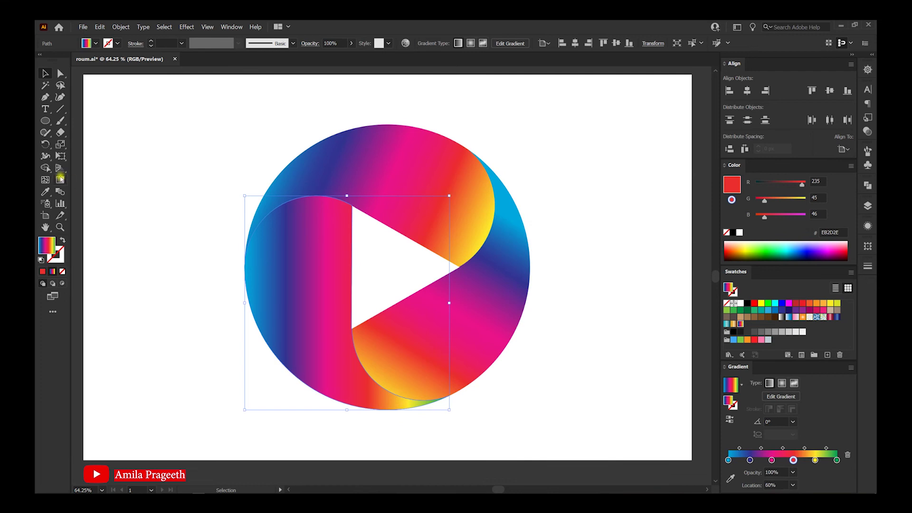
pyautogui.click(61, 179)
pyautogui.moveTo(397, 432)
pyautogui.mouseDown()
pyautogui.moveTo(240, 299)
pyautogui.moveTo(201, 234)
pyautogui.moveTo(238, 258)
pyautogui.moveTo(209, 232)
pyautogui.moveTo(188, 187)
pyautogui.mouseUp()
pyautogui.moveTo(234, 278); pyautogui.dragTo(261, 255)
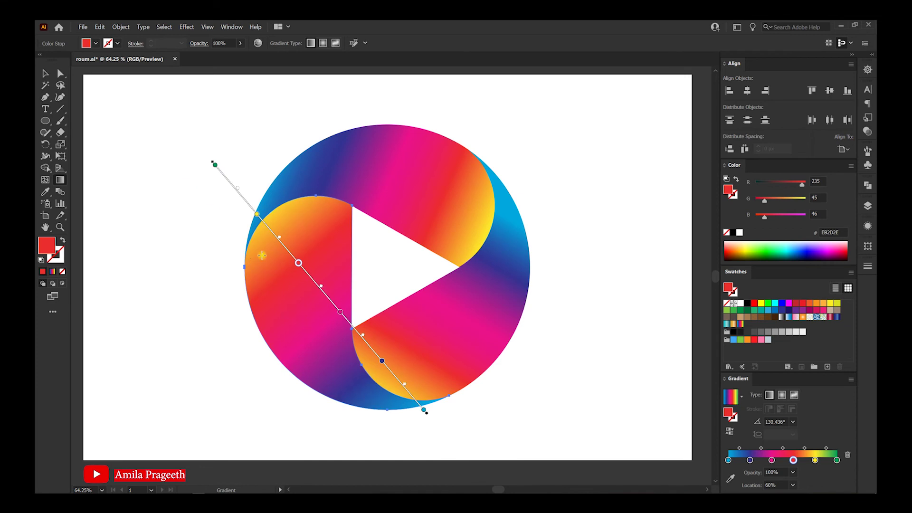
# Nudge the blue 20% stop and a yellow midpoint on the left piece's gradient, then deselect.
pyautogui.click(384, 363)
pyautogui.moveTo(384, 364); pyautogui.dragTo(381, 359)
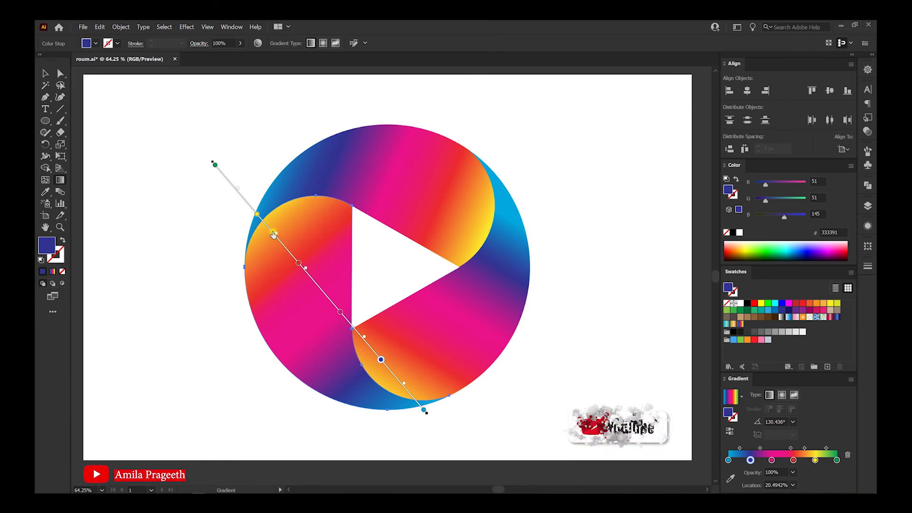
pyautogui.moveTo(279, 239); pyautogui.dragTo(272, 228)
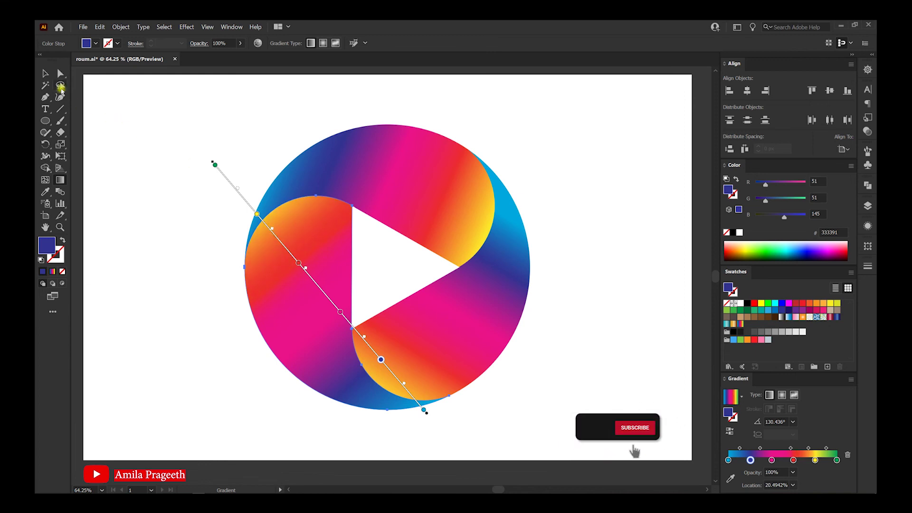
pyautogui.click(45, 73)
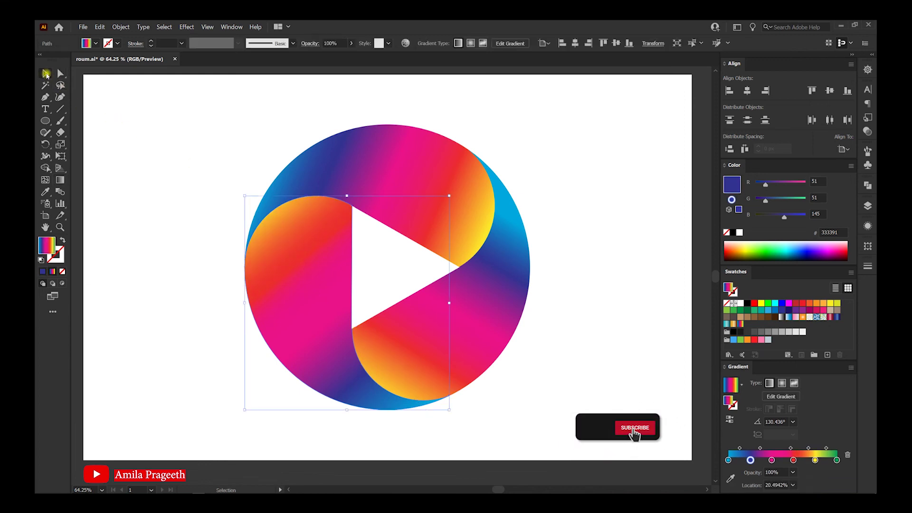
pyautogui.click(561, 165)
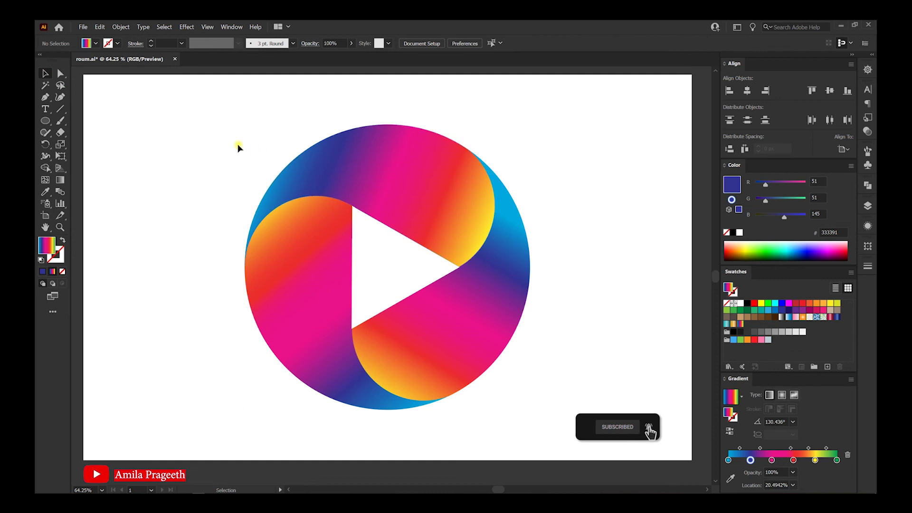
# Select all logo pieces, undo a trial gold gradient, and group them into one 900 × 900 px object.
pyautogui.moveTo(221, 143); pyautogui.dragTo(563, 425)
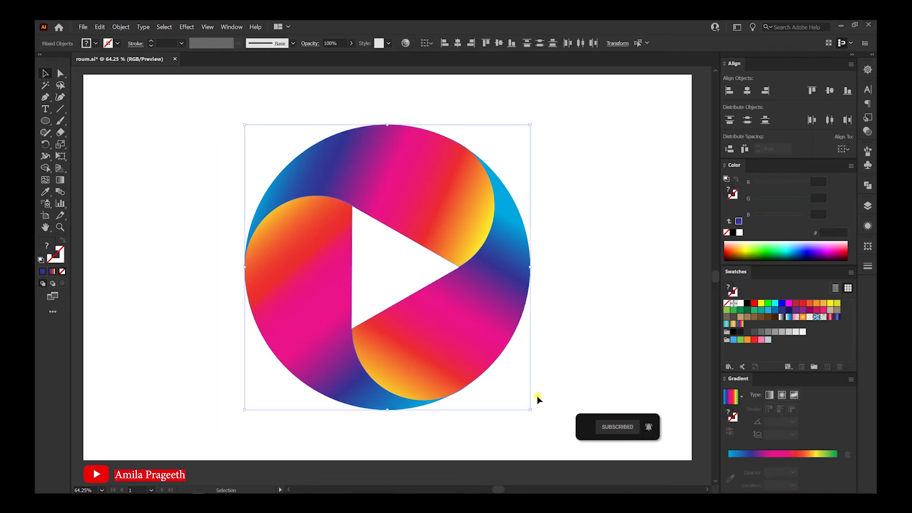
pyautogui.click(739, 324)
pyautogui.hotkey('ctrl', 'z')
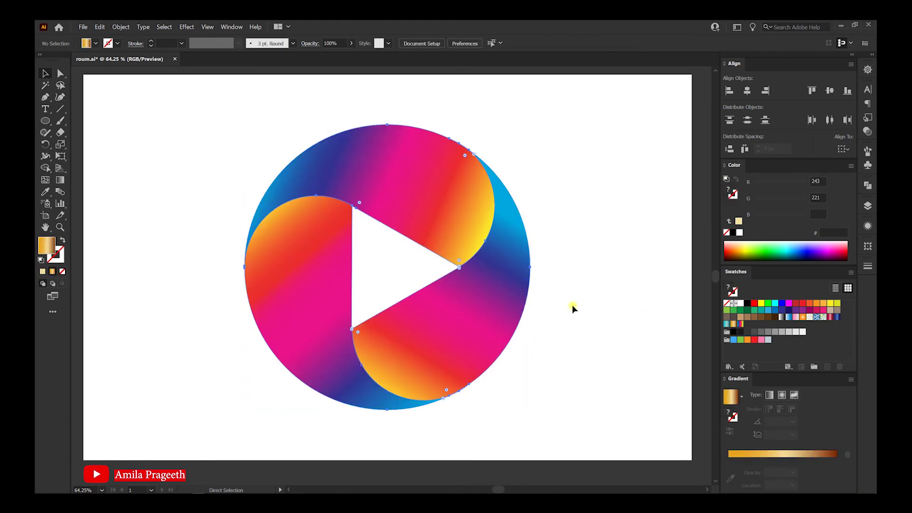
pyautogui.rightClick(354, 160)
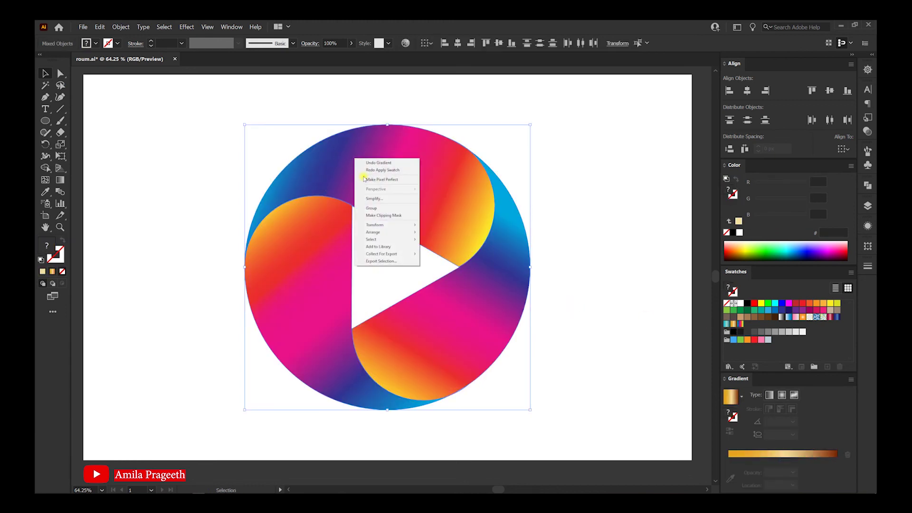
pyautogui.click(409, 208)
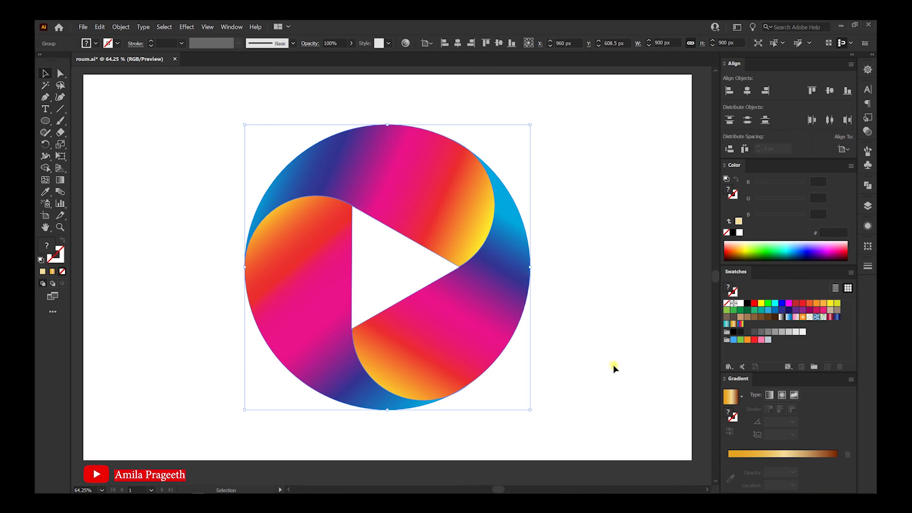